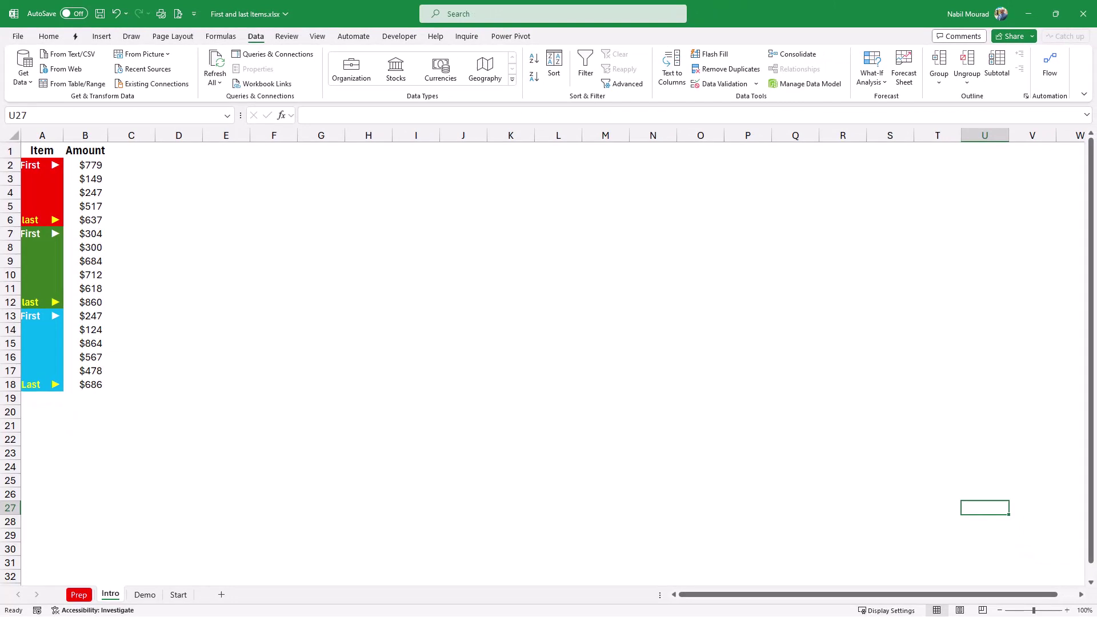
# - Leave the Intro sheet for the next sheet holding the Customer and Sales list
pyautogui.hotkey('ctrl', 'pagedown')
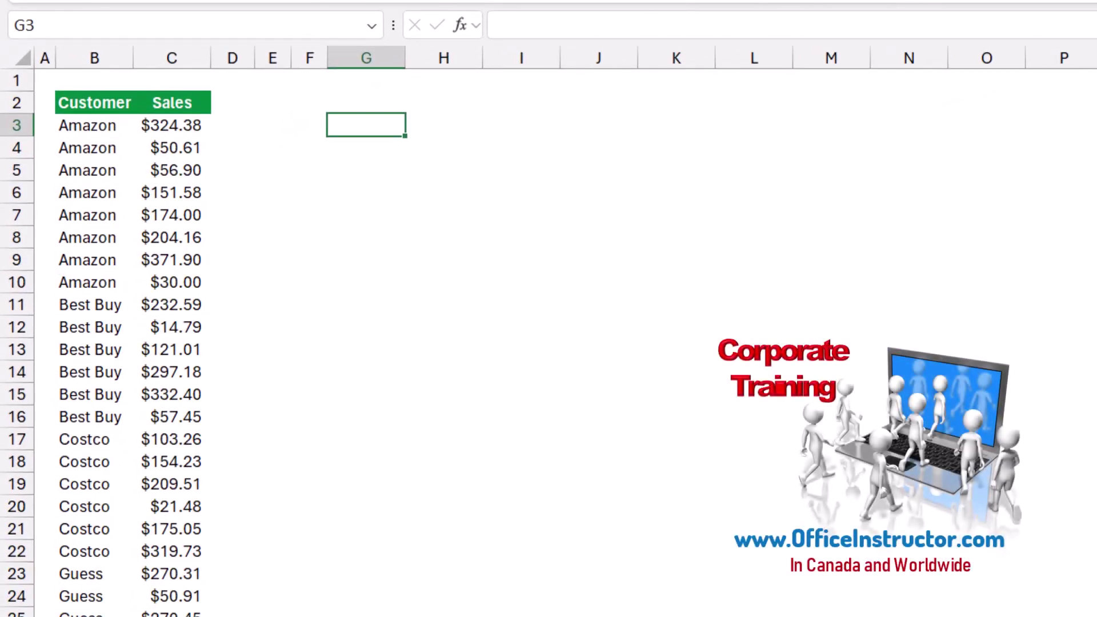
# - Enter =UNIQUE(B3:B34) in G3 to spill the six customers, Amazon through Staples
pyautogui.write('=uniq')
pyautogui.press('Tab')
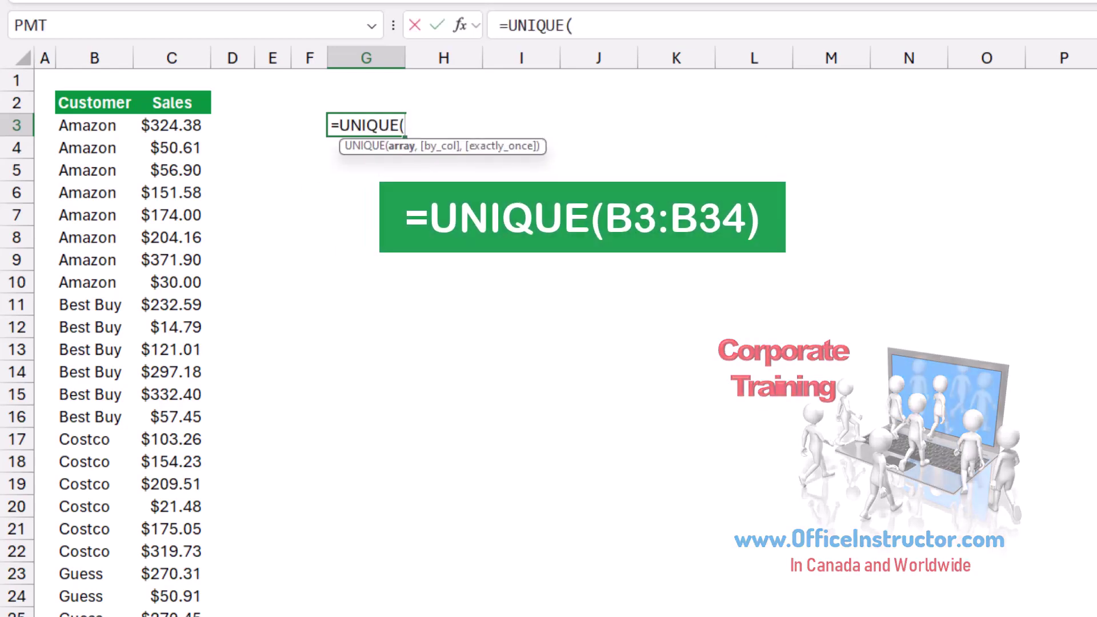
pyautogui.click(94, 125)
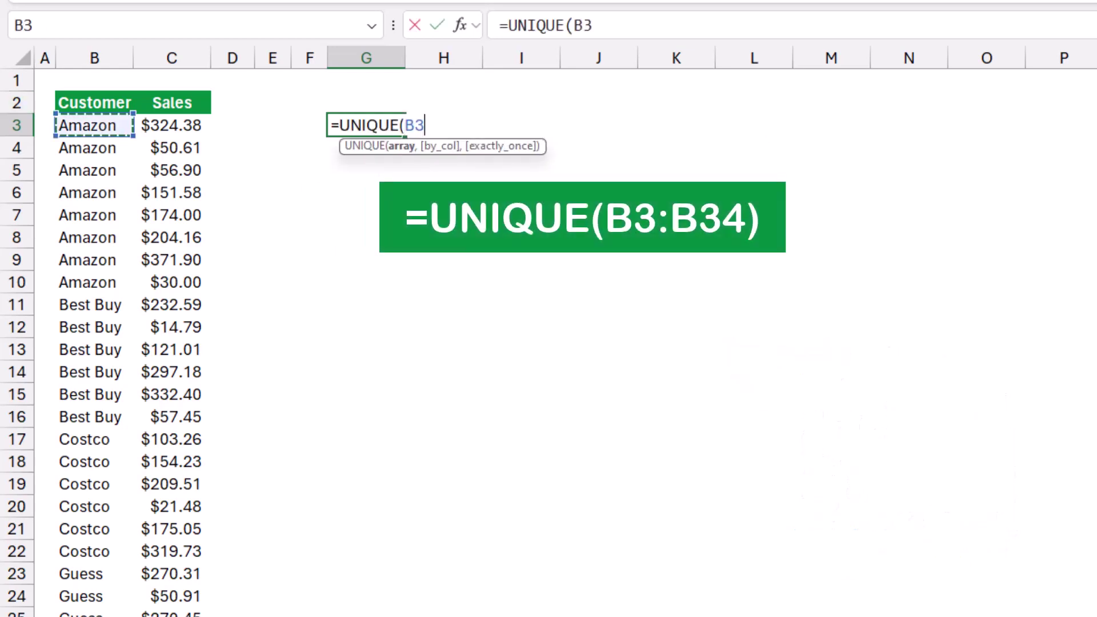
pyautogui.hotkey('ctrl', 'shift', 'Down')
pyautogui.hotkey('ctrl', 'BackSpace')
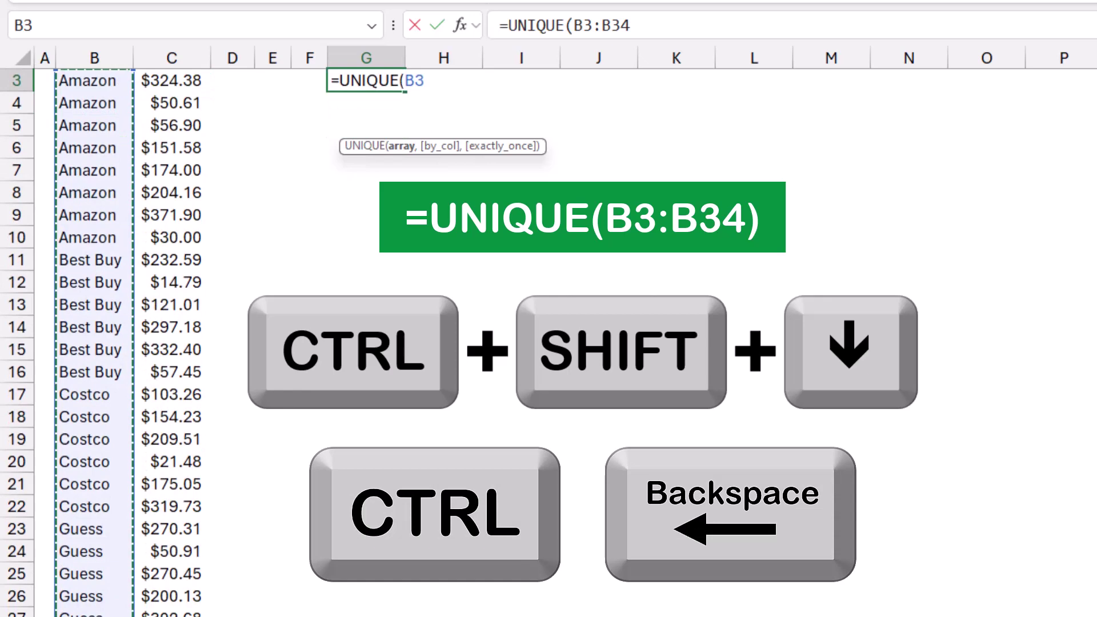
pyautogui.write(')')
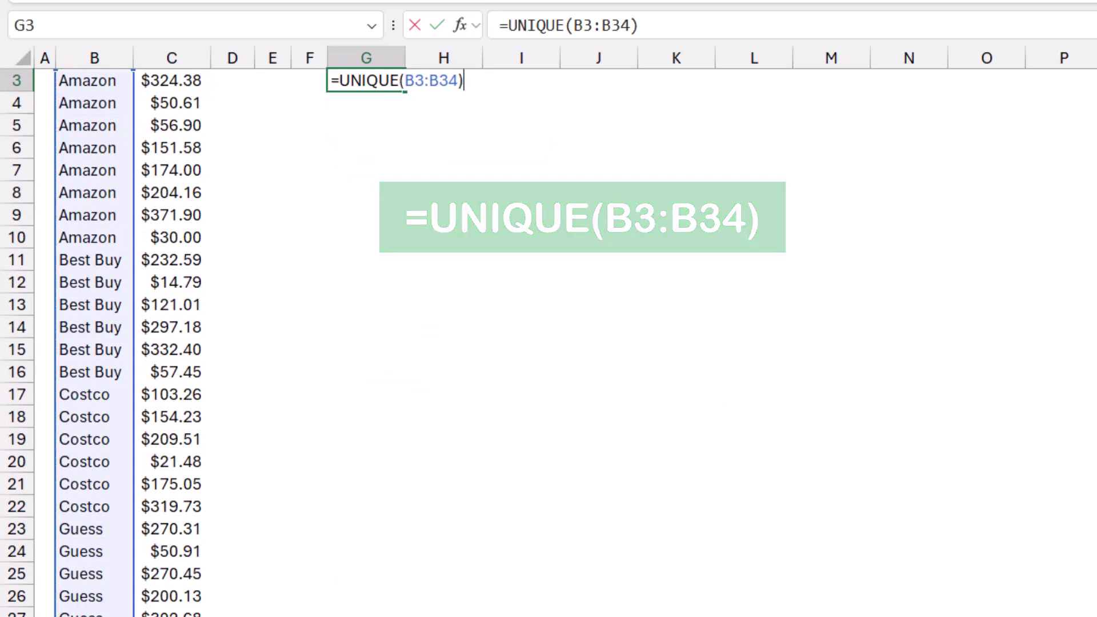
pyautogui.press('Return')
pyautogui.scroll(1, 204, 341)
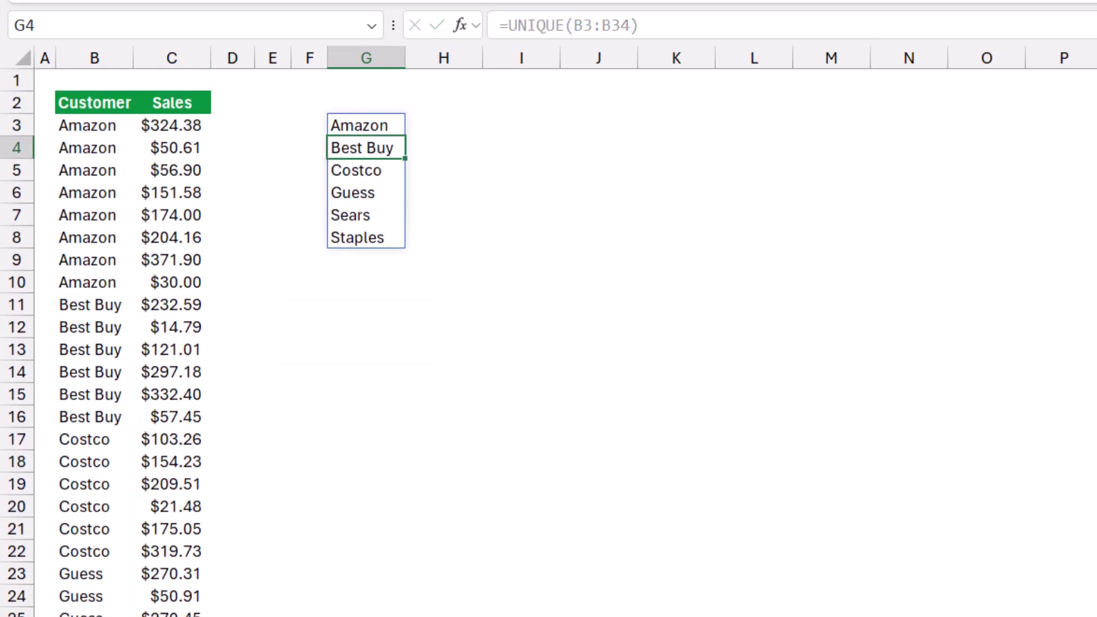
pyautogui.click(443, 125)
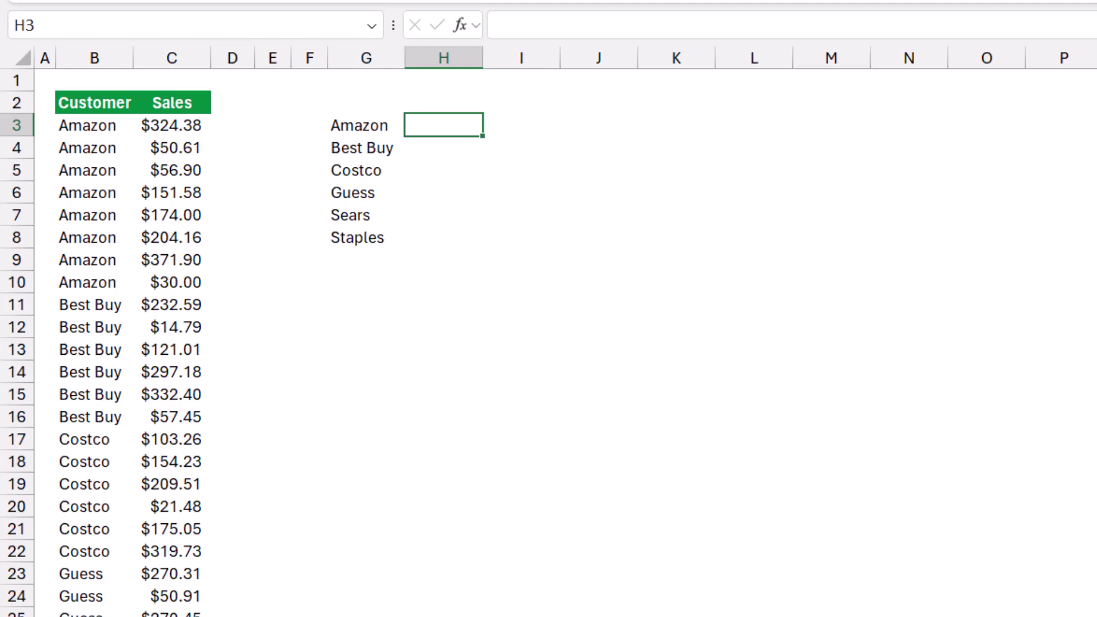
# - Start an XLOOKUP in H3 with G3# as lookup value and B3:B34 as lookup range
pyautogui.write('=xl')
pyautogui.press('Tab')
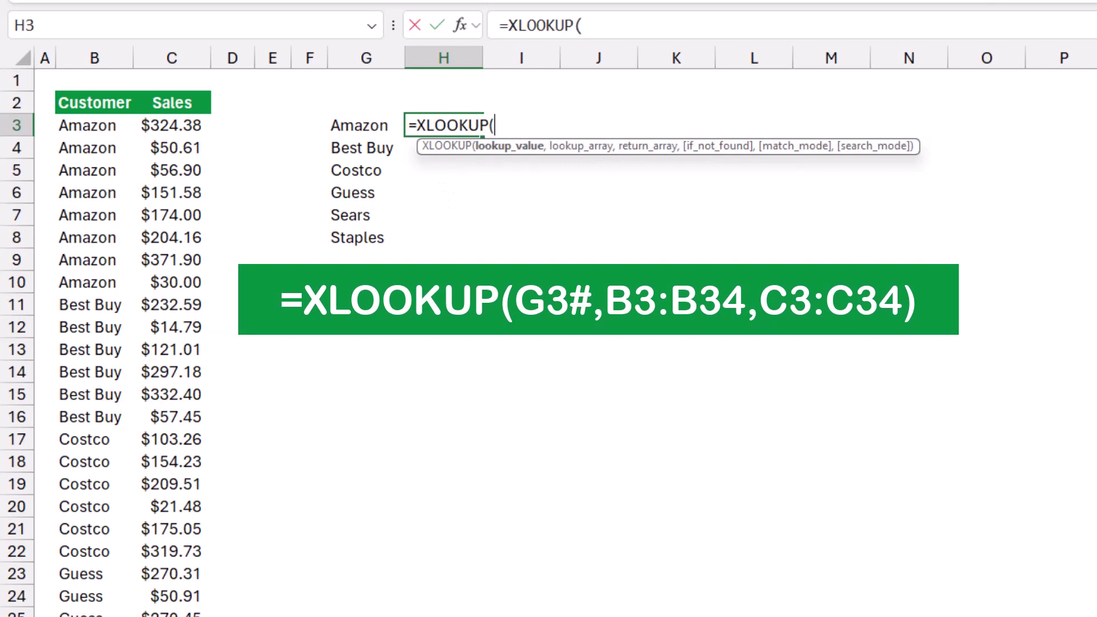
pyautogui.click(359, 125)
pyautogui.moveTo(359, 125); pyautogui.dragTo(359, 237)
pyautogui.write(',')
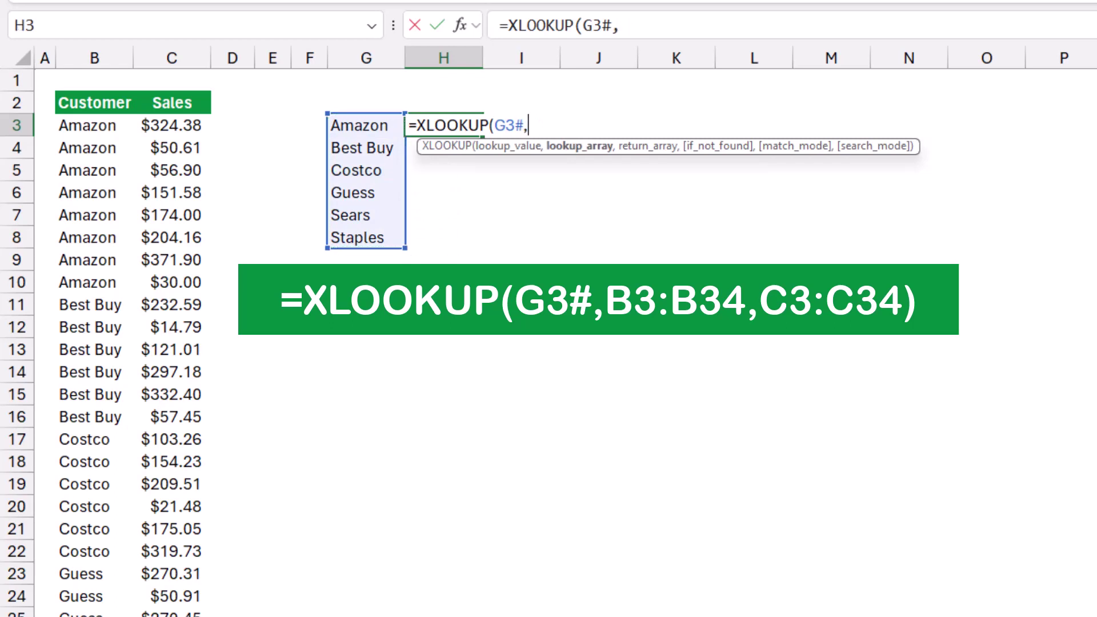
pyautogui.click(87, 125)
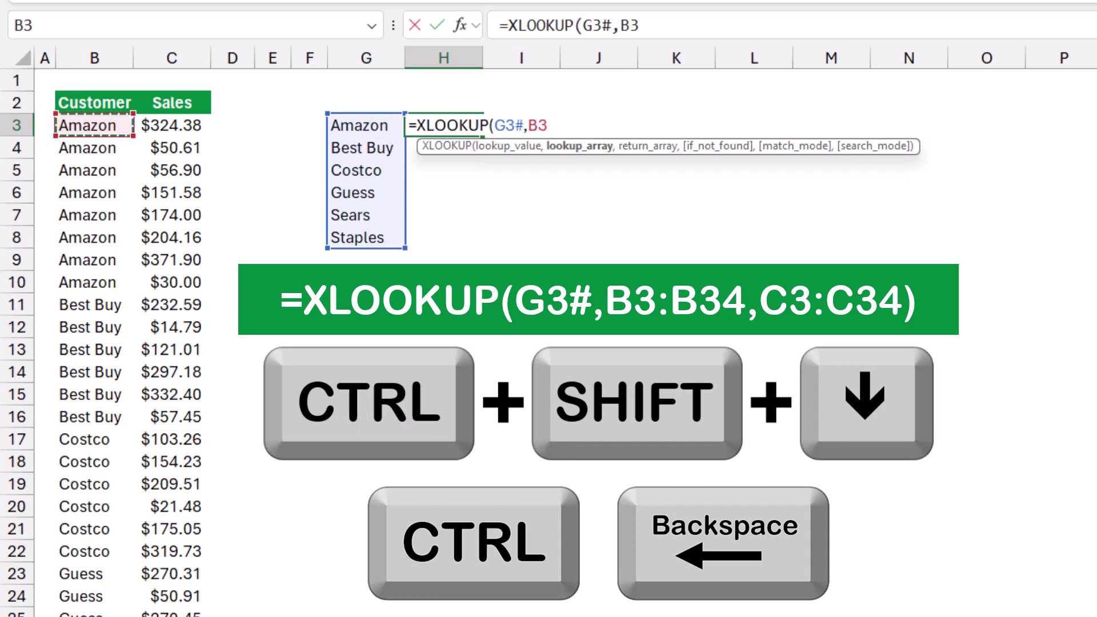
pyautogui.hotkey('ctrl', 'shift', 'Down')
pyautogui.hotkey('ctrl', 'BackSpace')
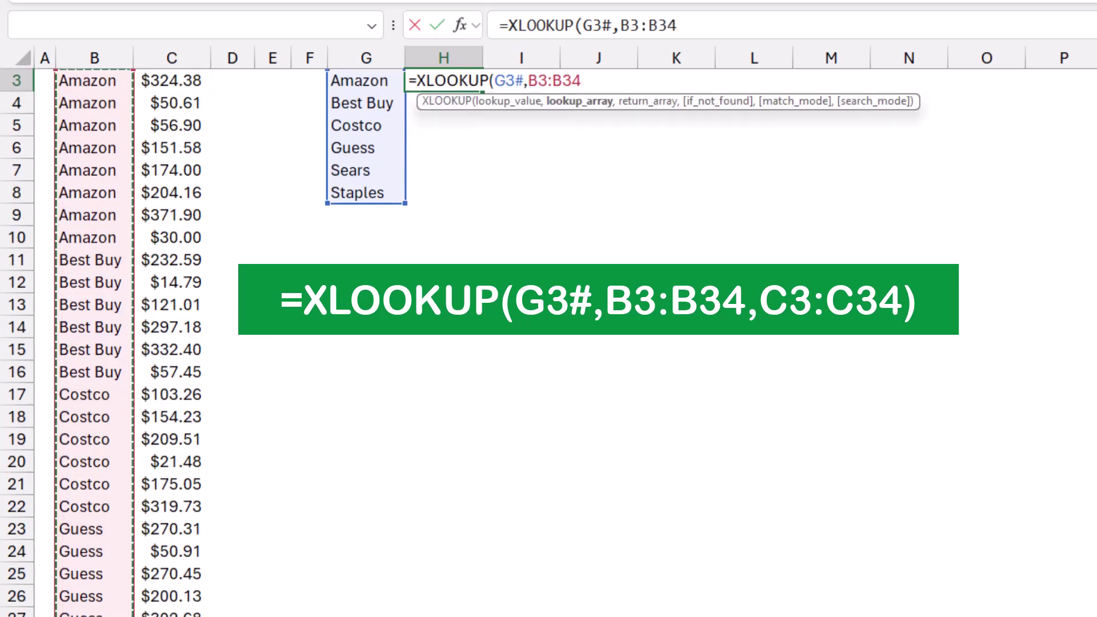
pyautogui.write(',')
# - Add C3:C34 as the return range and commit, filling H3:H8 with first sales
pyautogui.scroll(1, 293, 343)
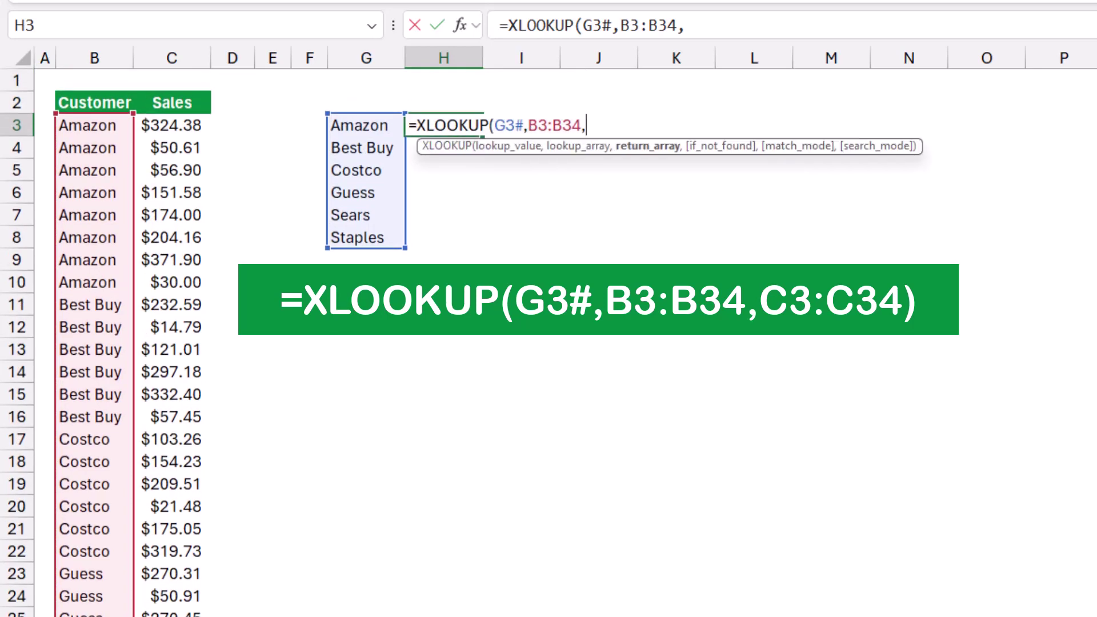
pyautogui.click(172, 126)
pyautogui.hotkey('ctrl', 'shift', 'Down')
pyautogui.hotkey('ctrl', 'BackSpace')
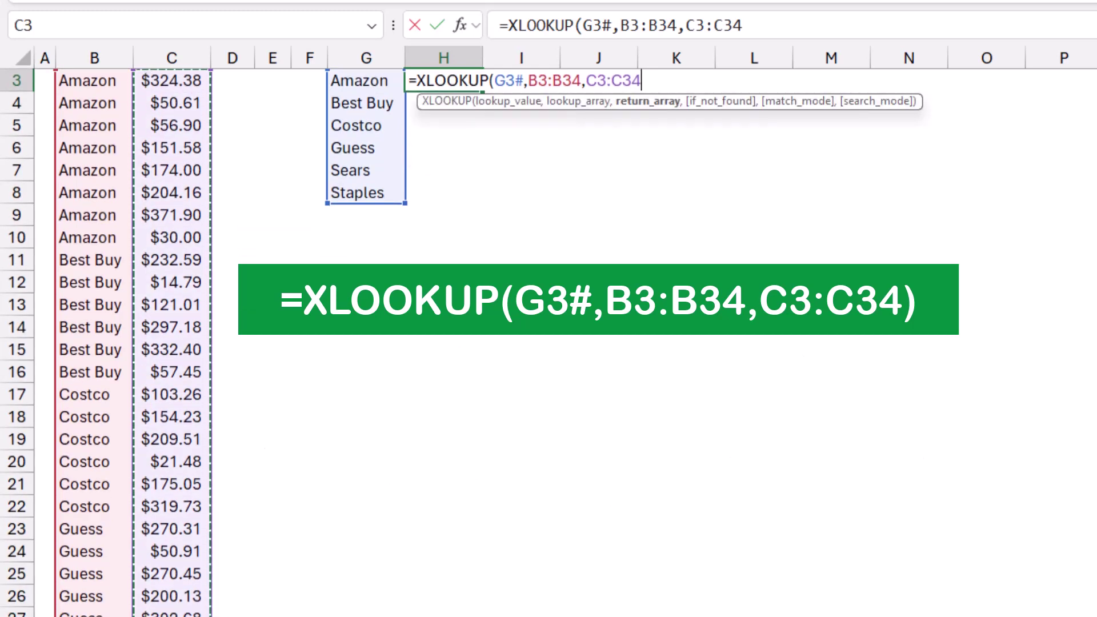
pyautogui.write(')')
pyautogui.press('Return')
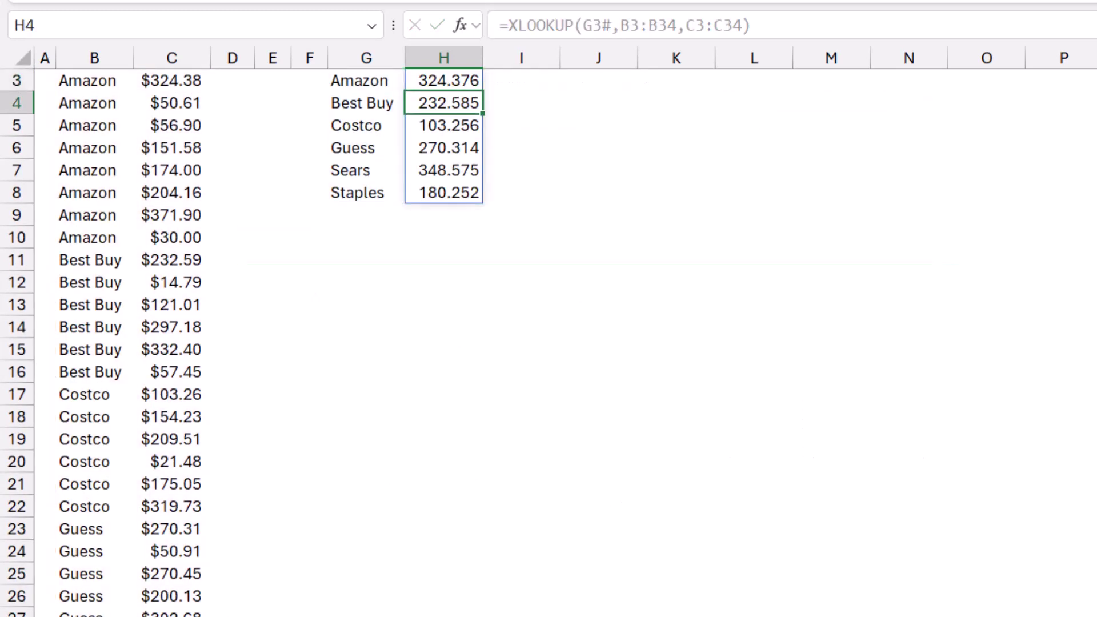
pyautogui.scroll(1, 243, 342)
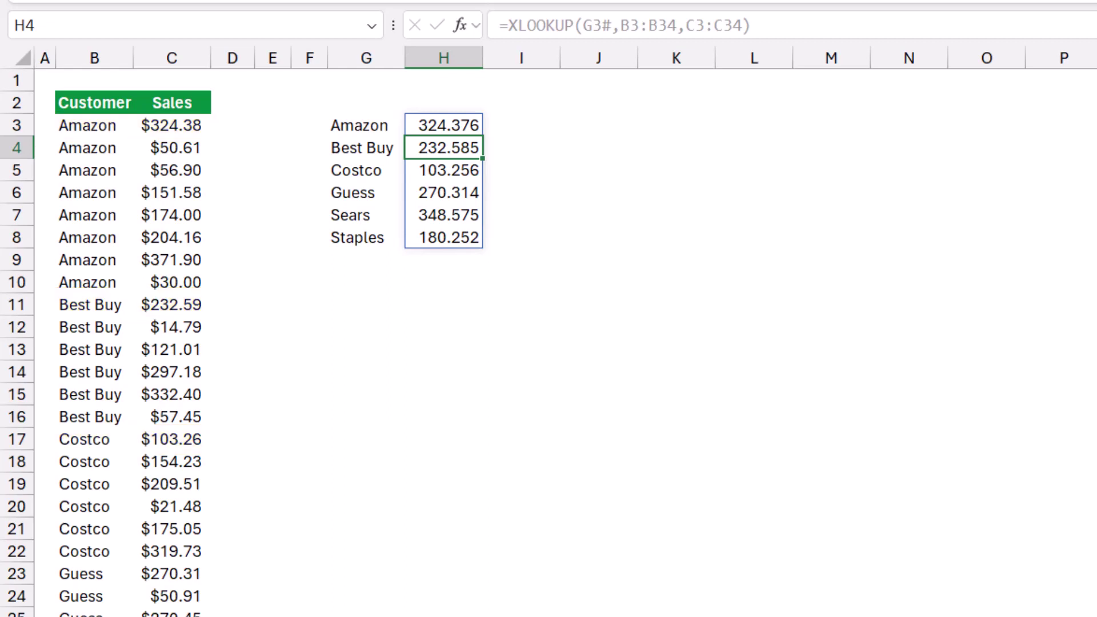
# - Copy the =UNIQUE(B3:B34) formula from G3 into G9 for a second customer list
pyautogui.click(367, 125)
pyautogui.moveTo(639, 25); pyautogui.dragTo(499, 25)
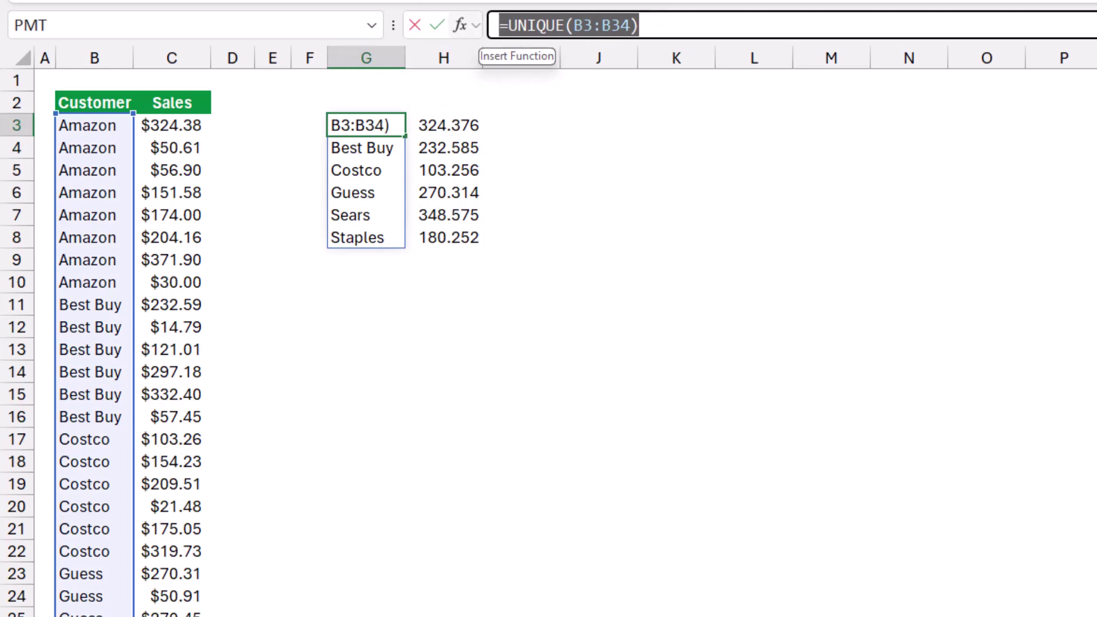
pyautogui.press('Escape')
pyautogui.click(367, 259)
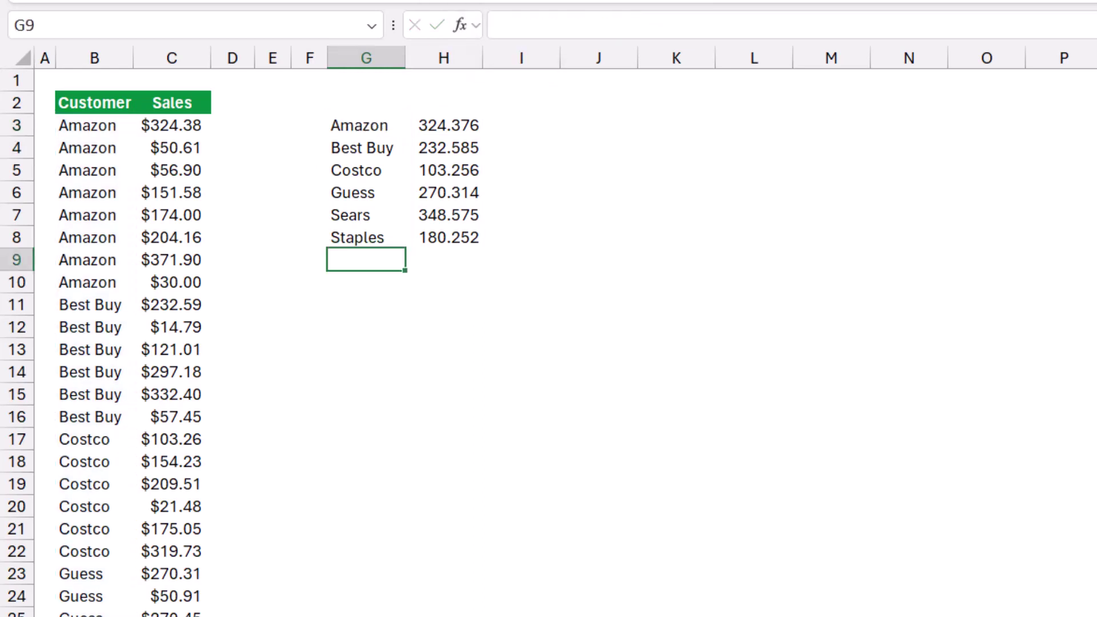
pyautogui.hotkey('ctrl', 'v')
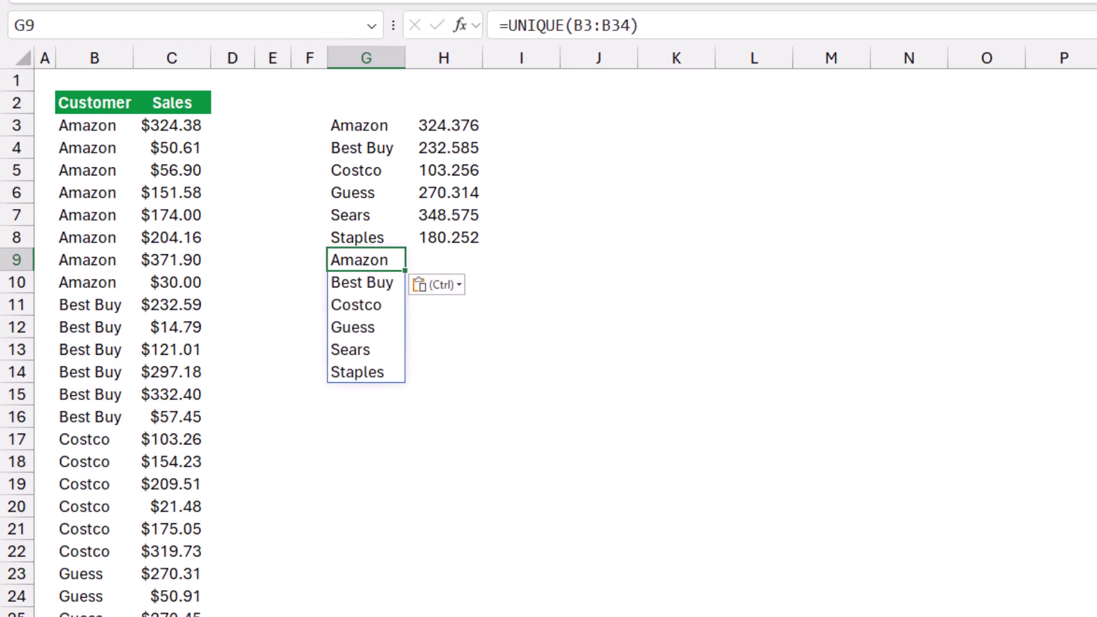
# - Start an XLOOKUP in H9 using the G9 customer list and lookup range B3:B34
pyautogui.click(444, 259)
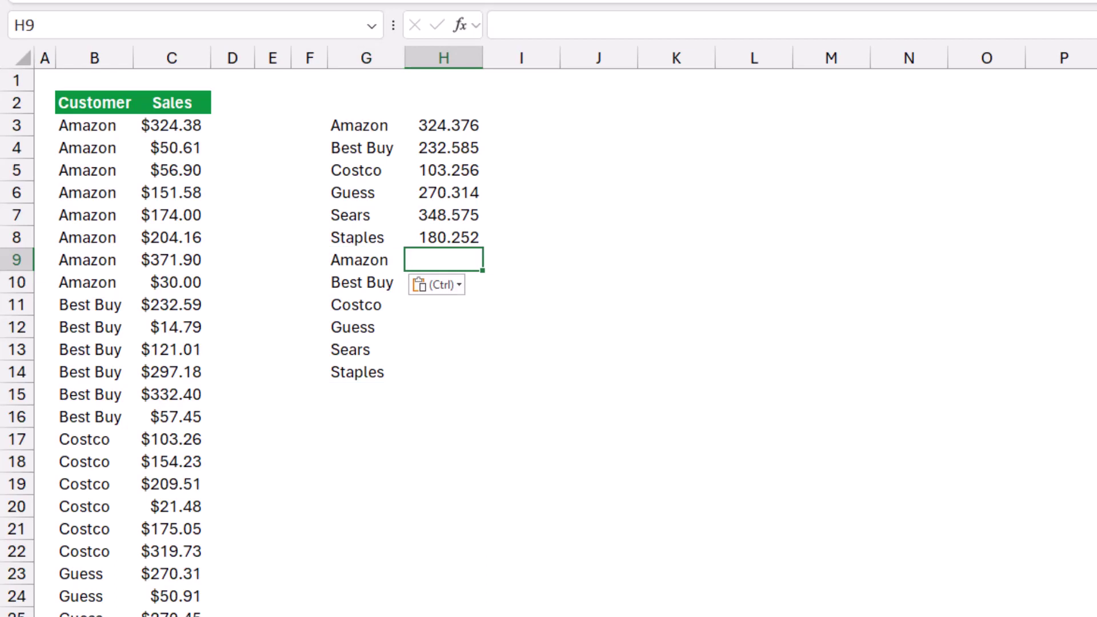
pyautogui.write('=xloo')
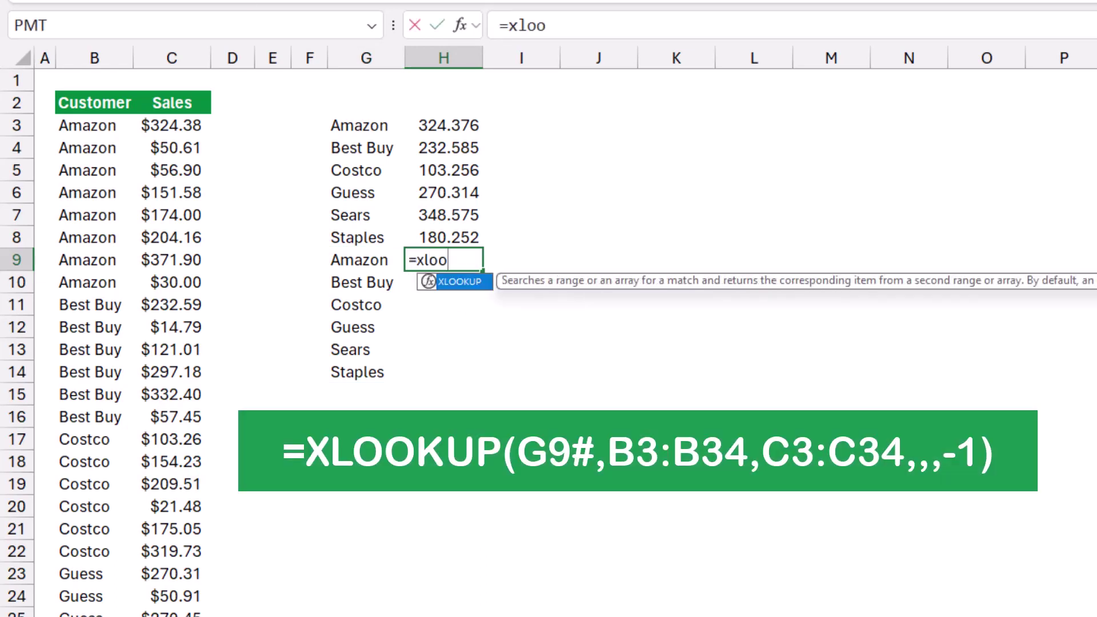
pyautogui.press('Tab')
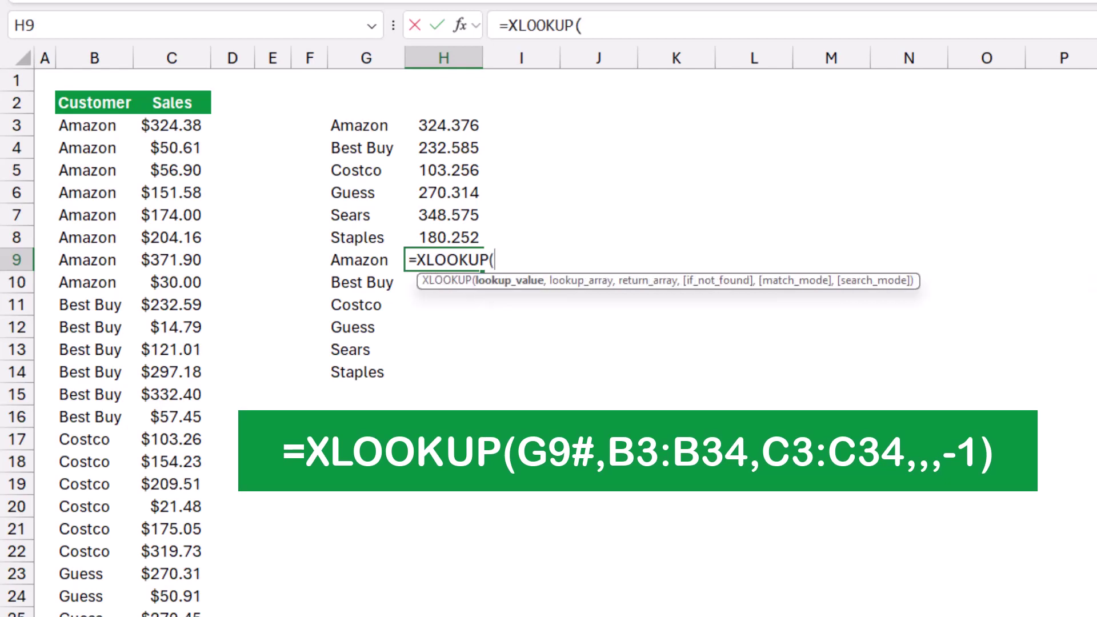
pyautogui.moveTo(360, 260); pyautogui.dragTo(359, 372)
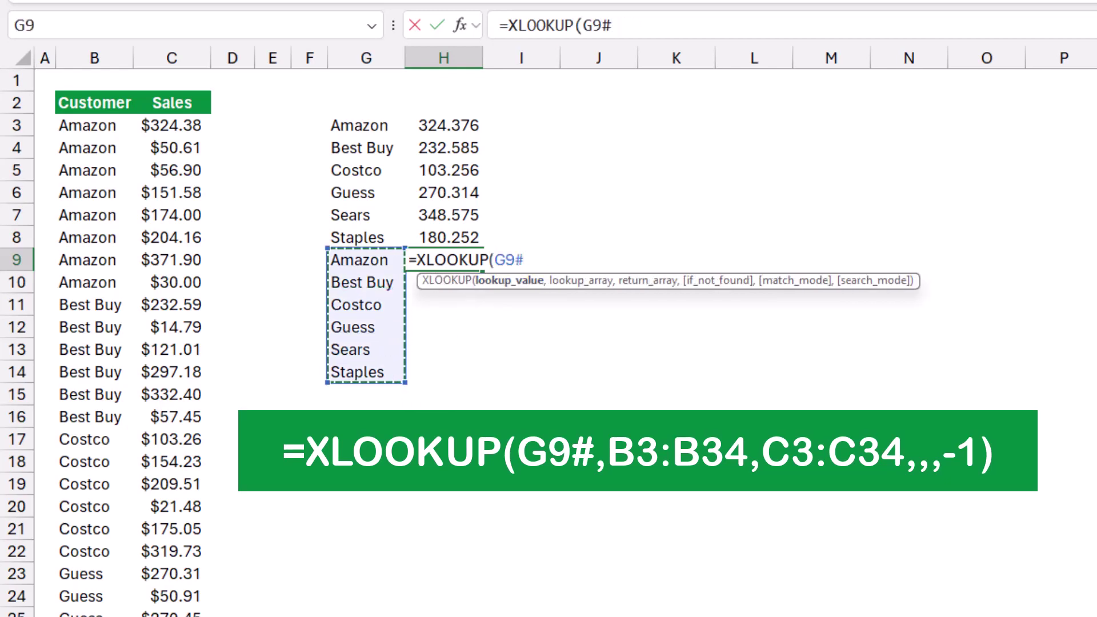
pyautogui.write(',')
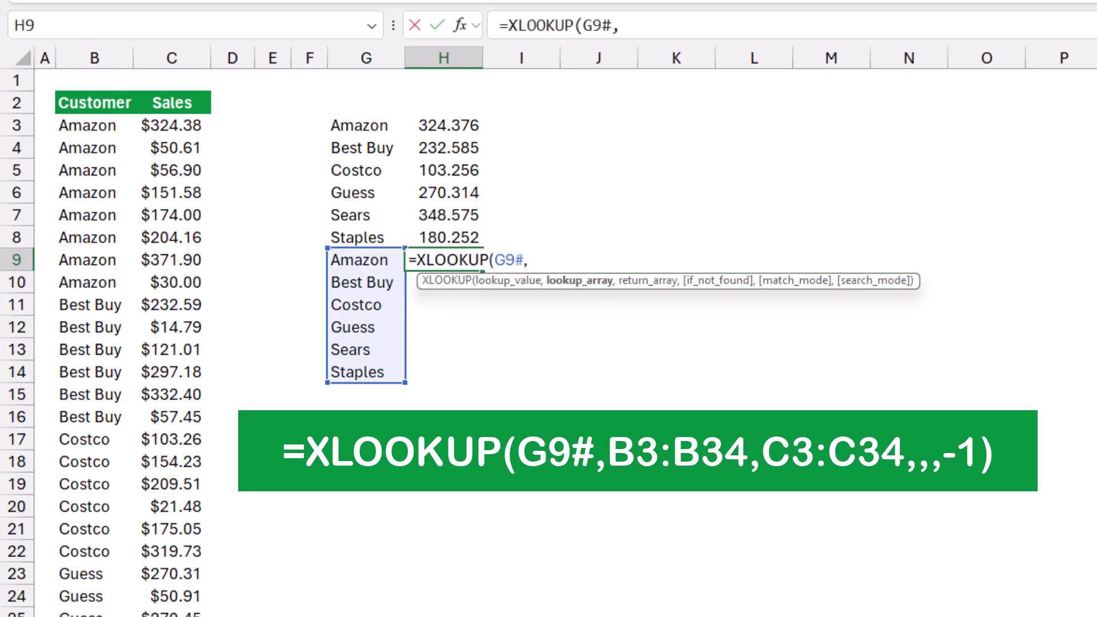
pyautogui.click(94, 125)
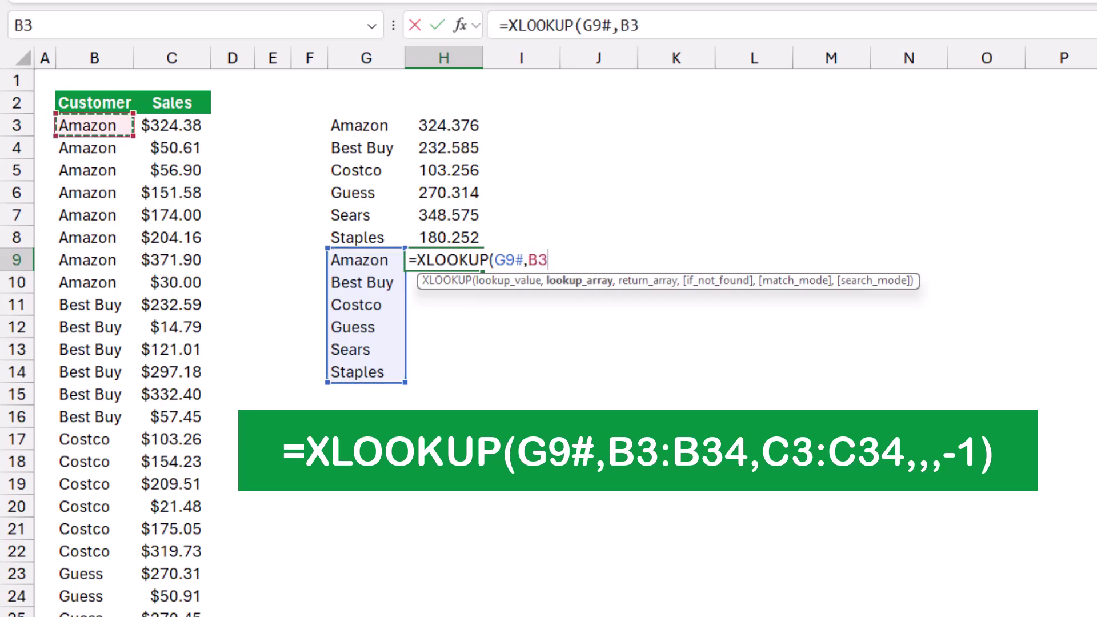
pyautogui.hotkey('ctrl', 'shift', 'Down')
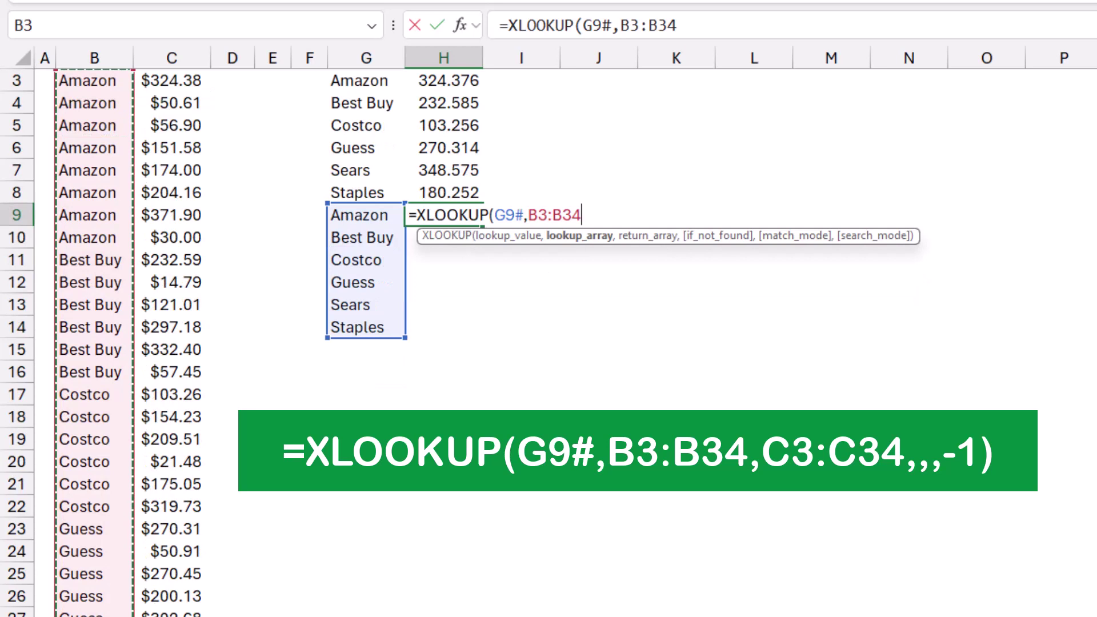
pyautogui.write(',')
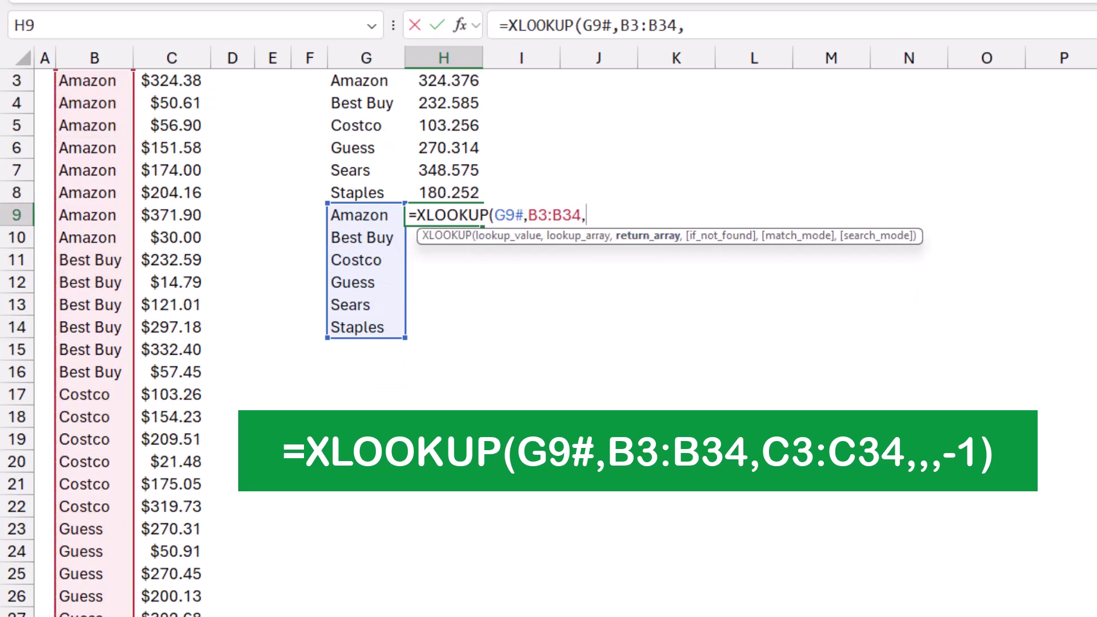
# - Add return range C3:C34 with search mode -1 to return each customer's last sale
pyautogui.scroll(2, 293, 343)
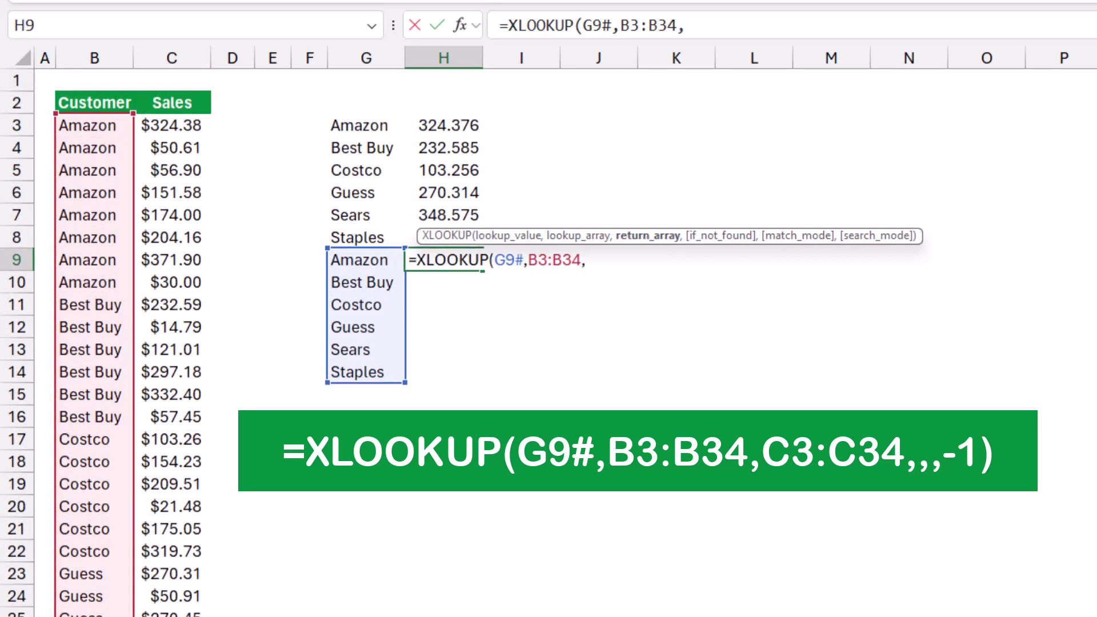
pyautogui.click(171, 125)
pyautogui.hotkey('ctrl', 'shift', 'Down')
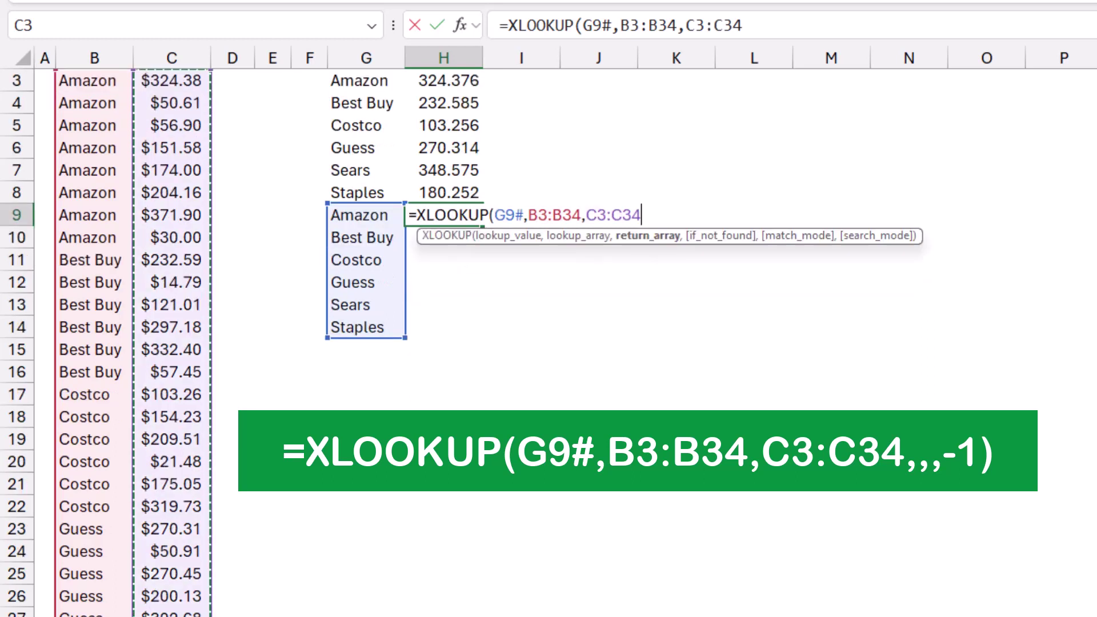
pyautogui.write(',')
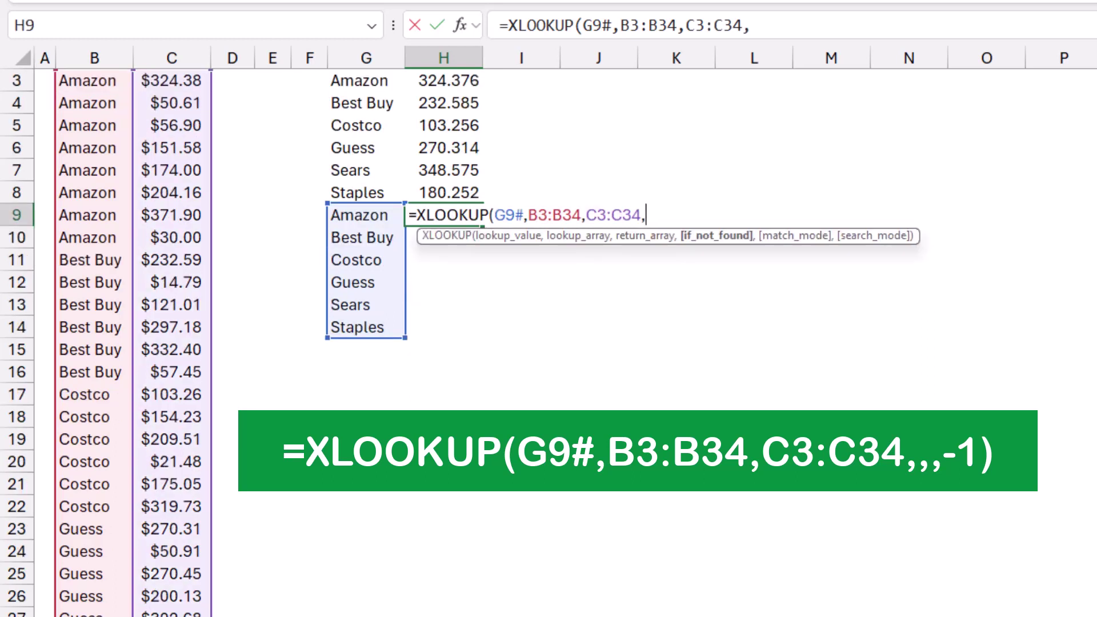
pyautogui.write(',,')
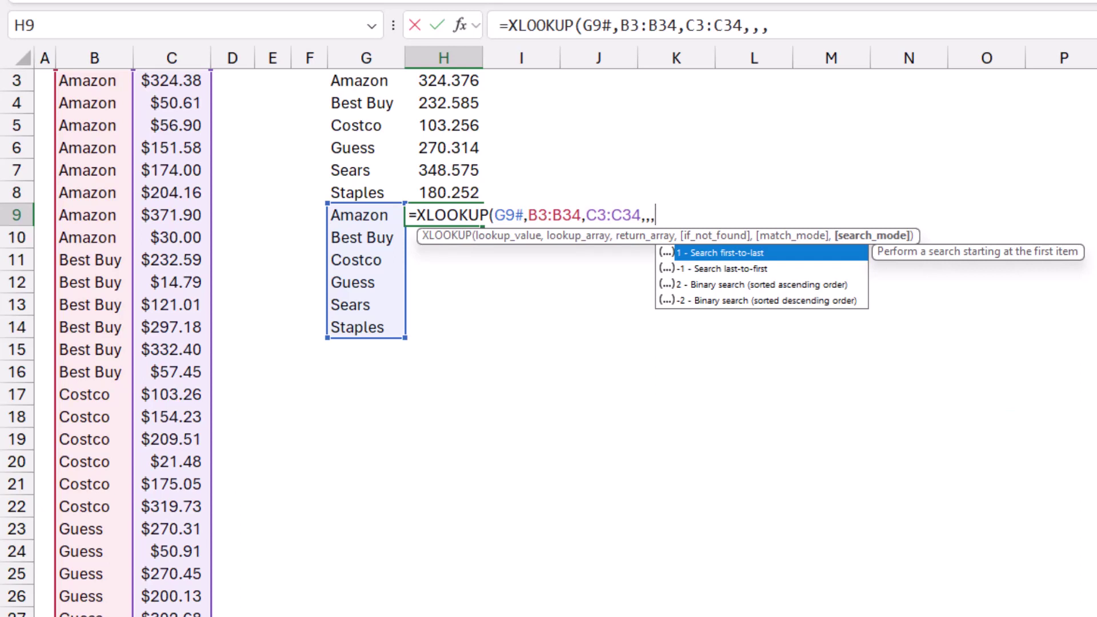
pyautogui.write('-1')
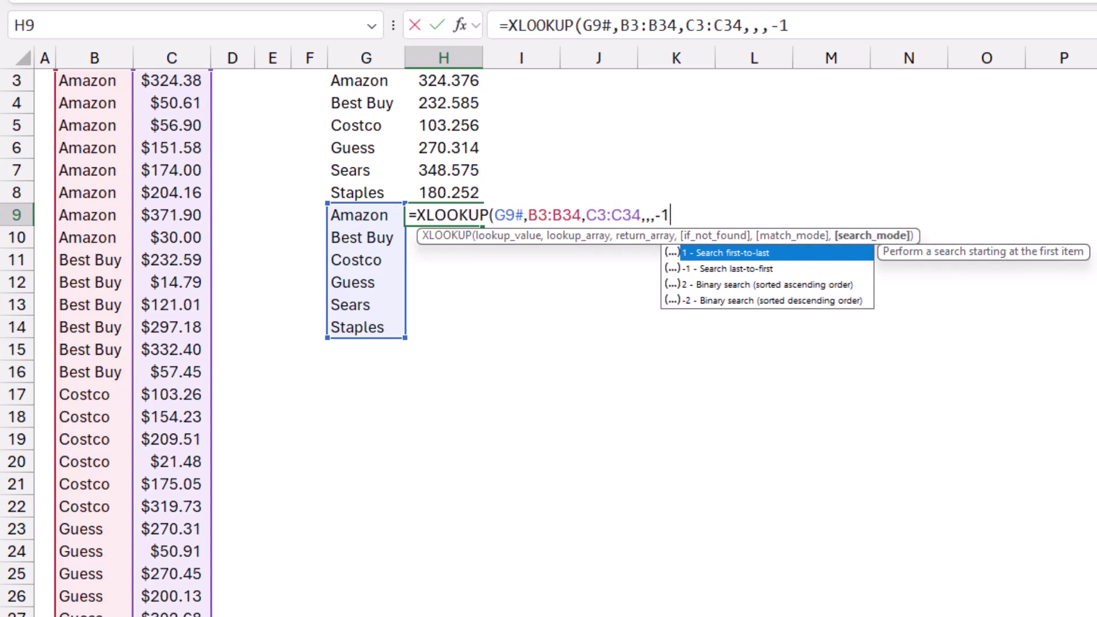
pyautogui.write(')')
pyautogui.press('Return')
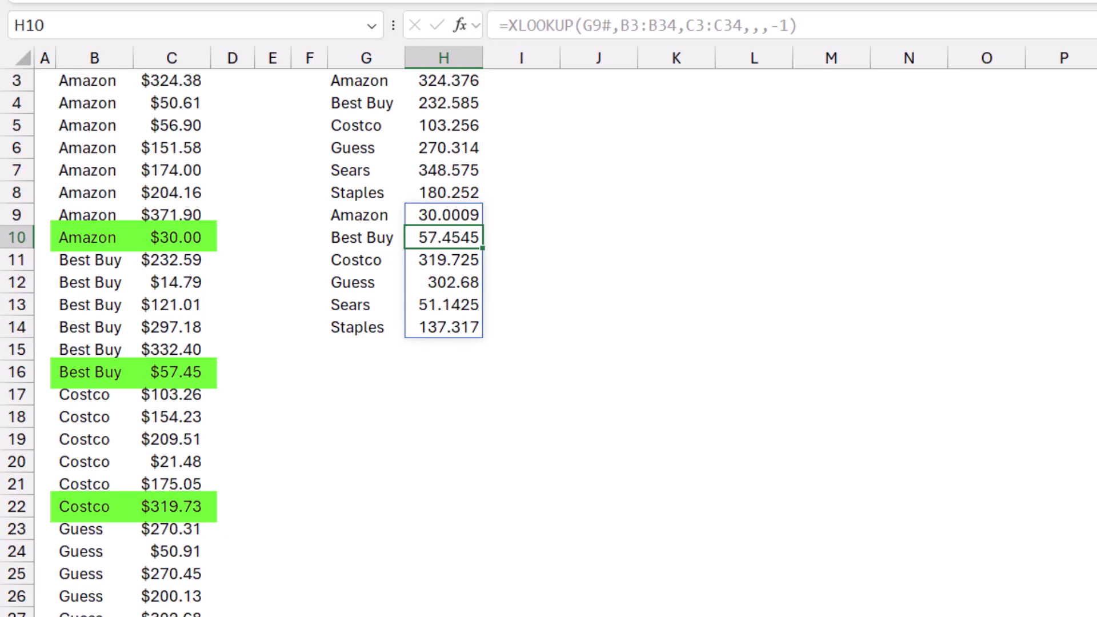
pyautogui.scroll(1, 548, 343)
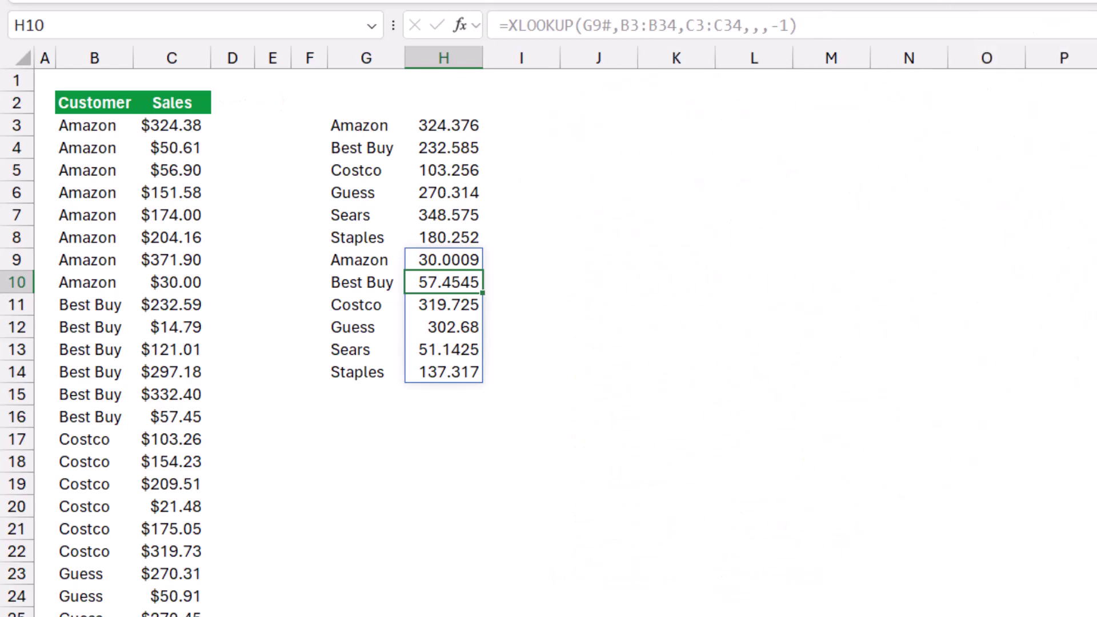
# - Delete the old results in G3:H14 and expand the formula bar to several lines
pyautogui.moveTo(365, 125); pyautogui.dragTo(444, 372)
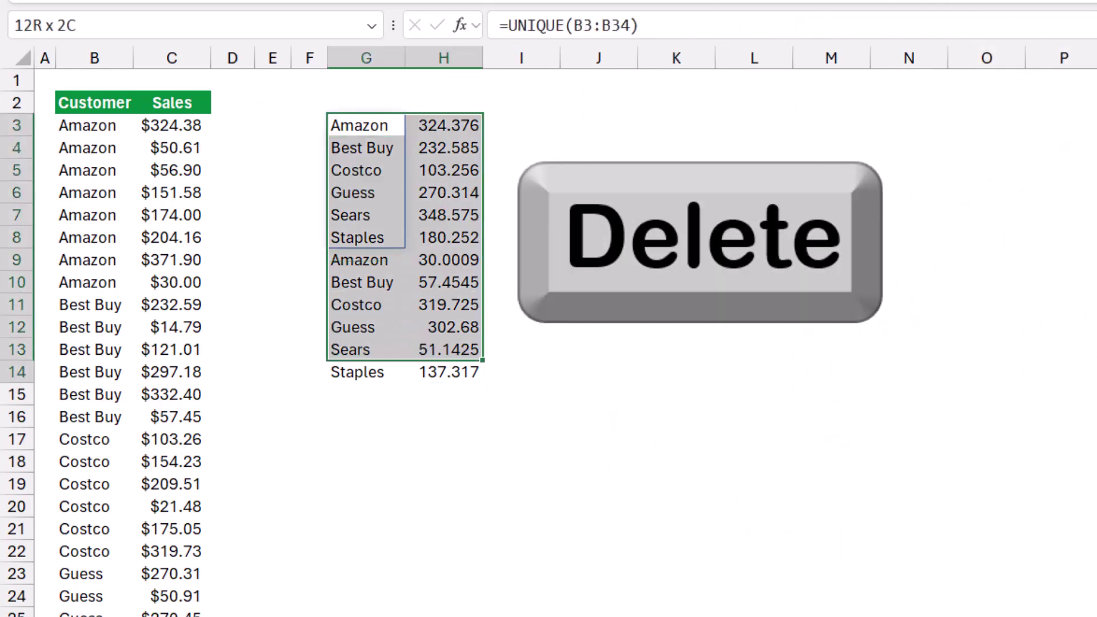
pyautogui.press('Delete')
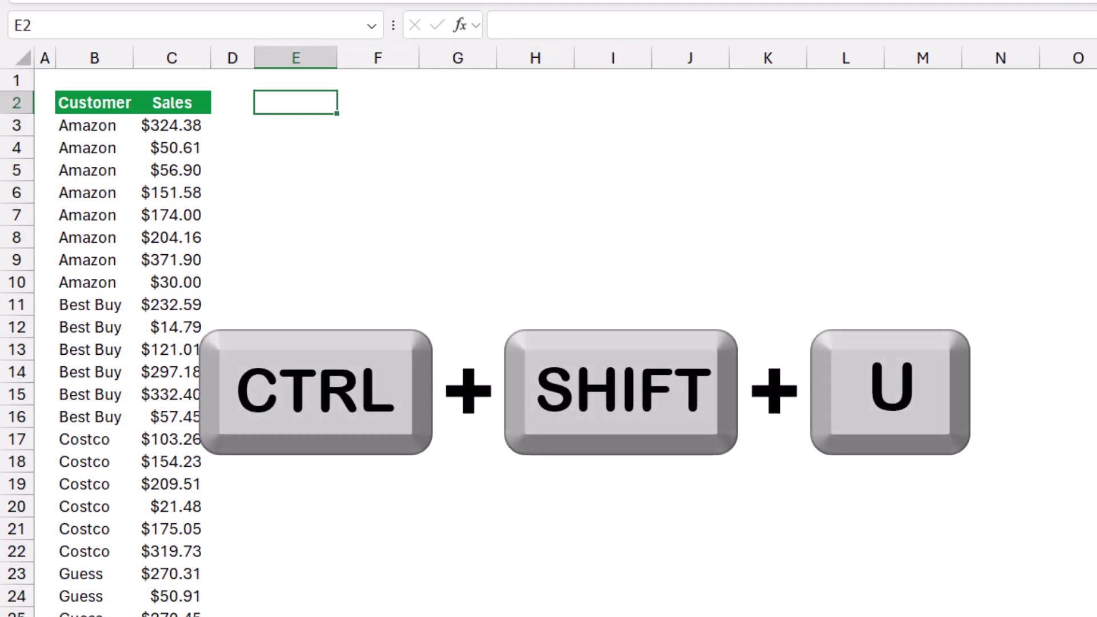
pyautogui.hotkey('ctrl', 'shift', 'u')
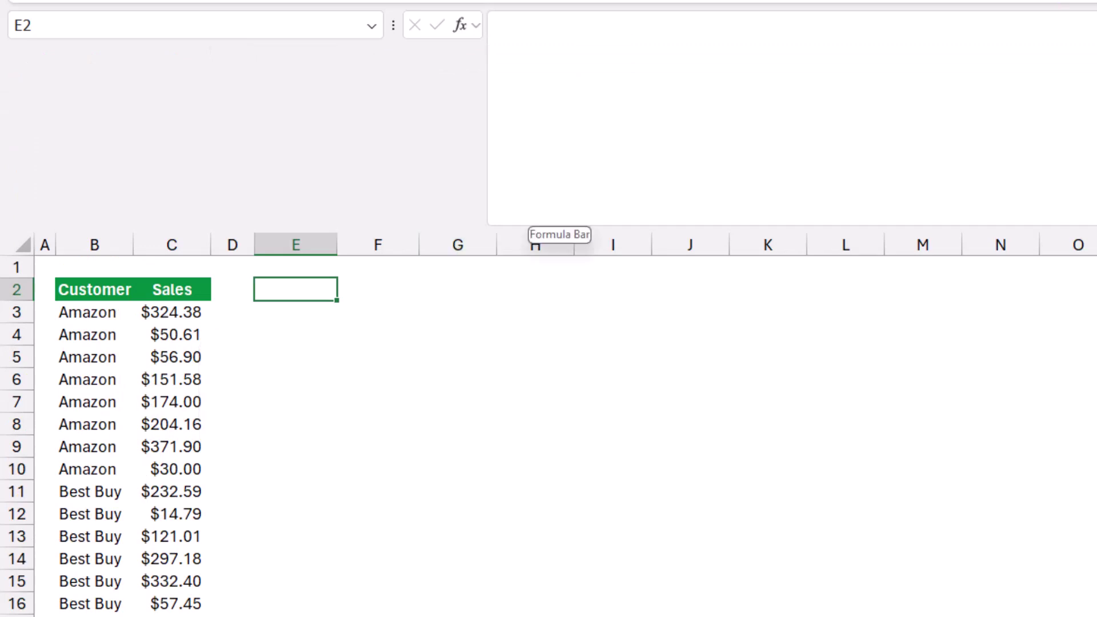
# - Start a LET formula in E2 defining A as the header cells B2:C2, then break the line
pyautogui.write('=let')
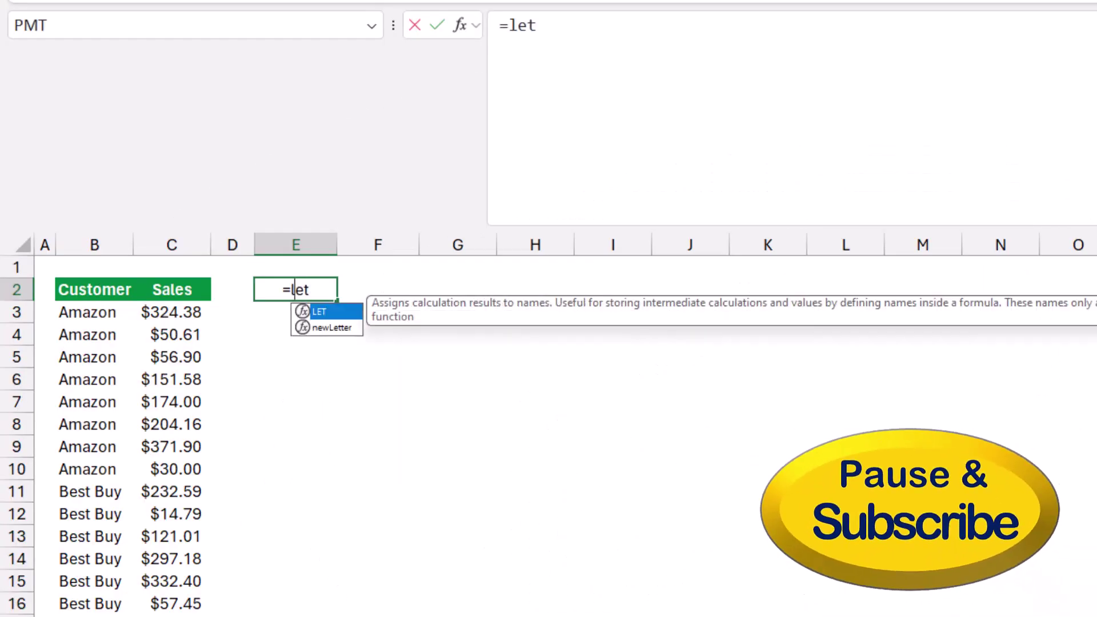
pyautogui.press('Tab')
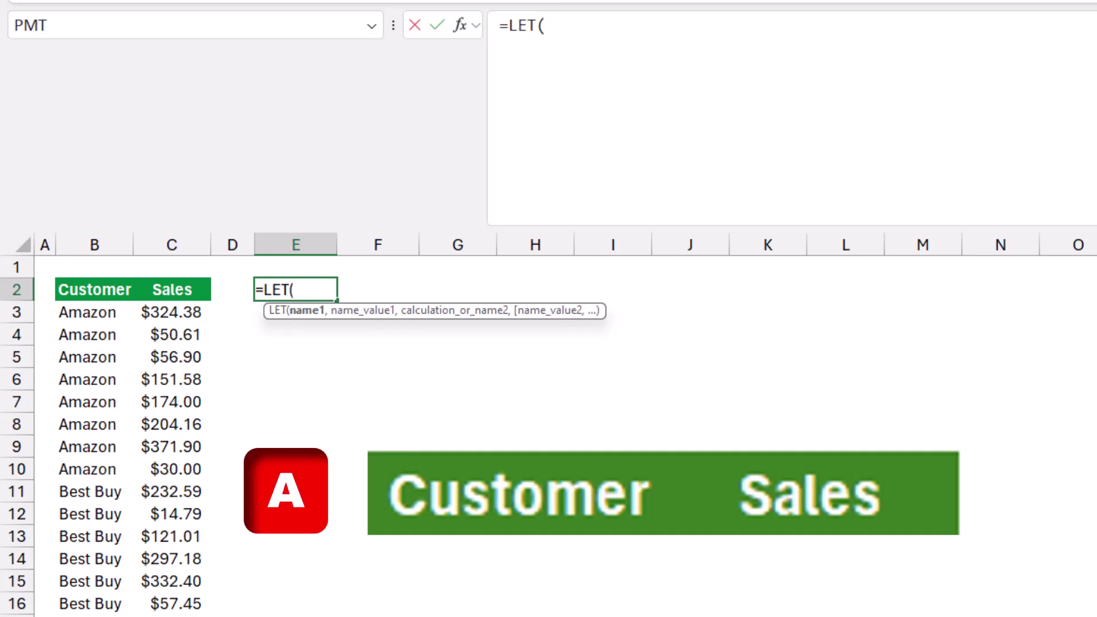
pyautogui.write('A,')
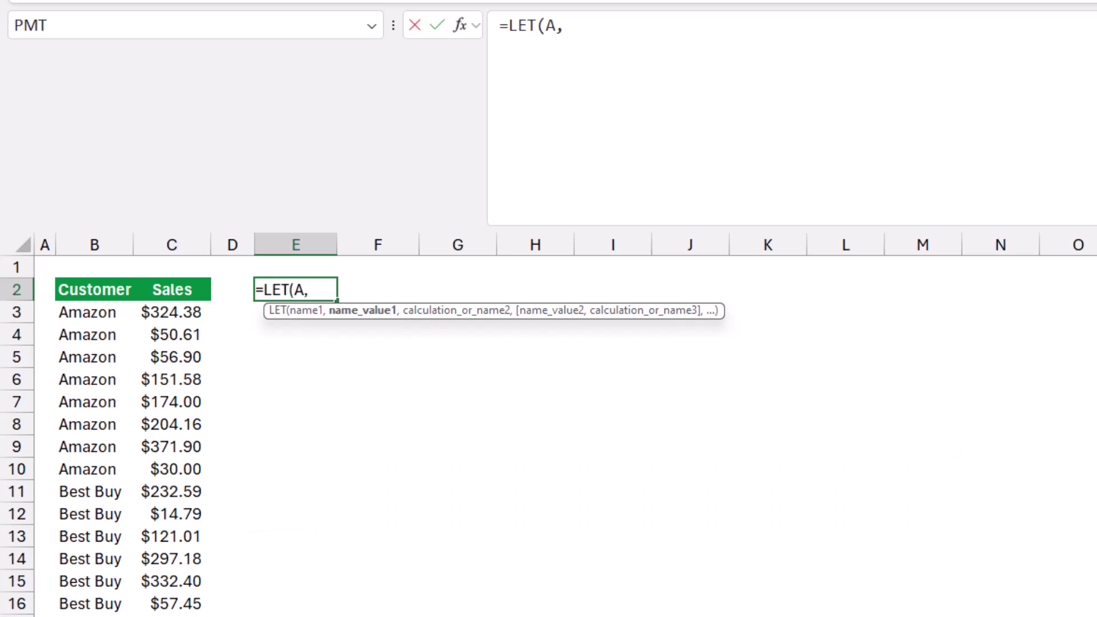
pyautogui.moveTo(94, 290); pyautogui.dragTo(171, 290)
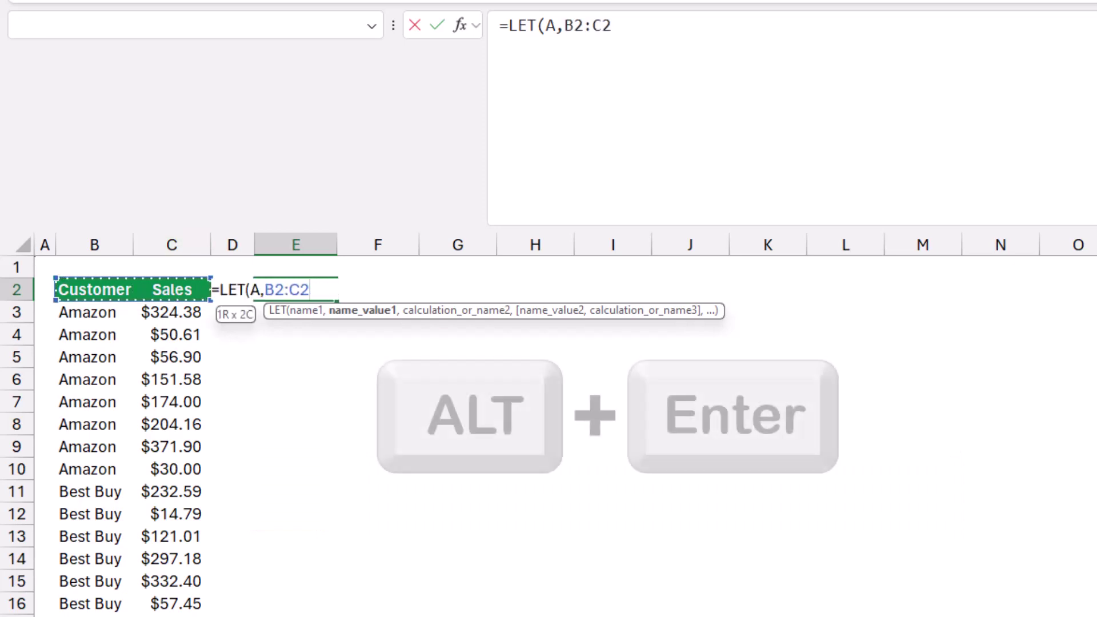
pyautogui.write(',')
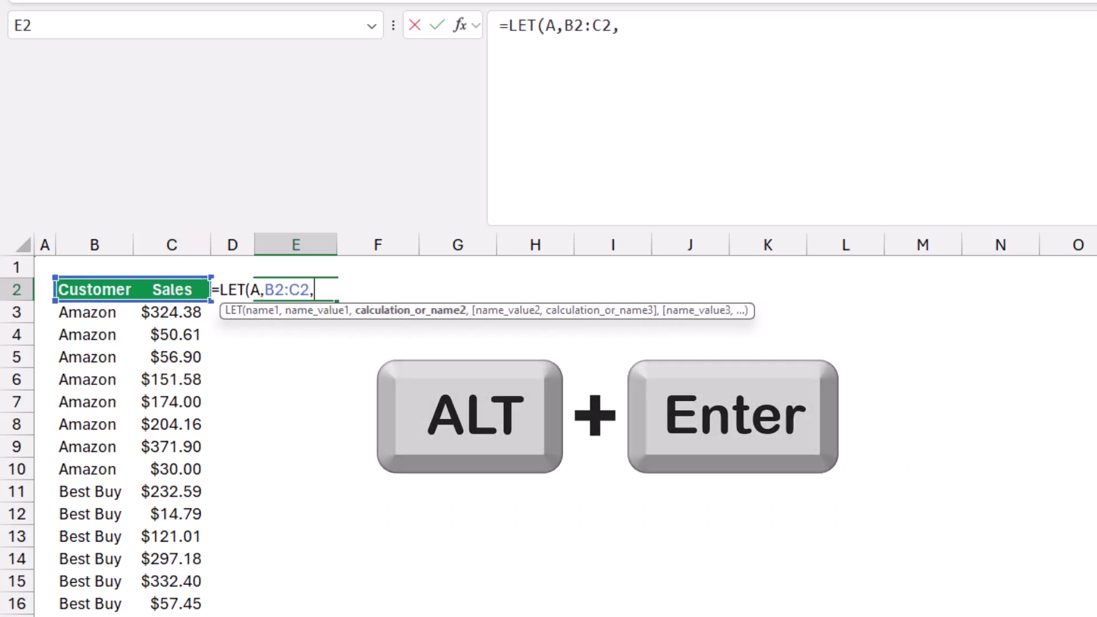
pyautogui.hotkey('alt', 'Return')
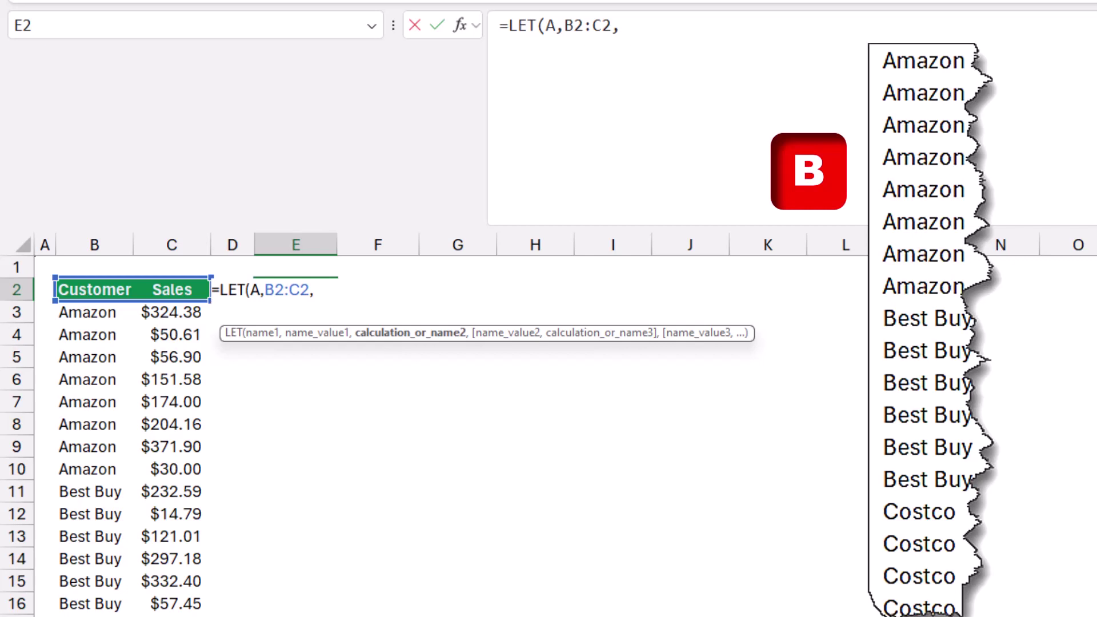
# - Add LET names B for customers B3:B34 and C for sales C3:C34
pyautogui.write('B,')
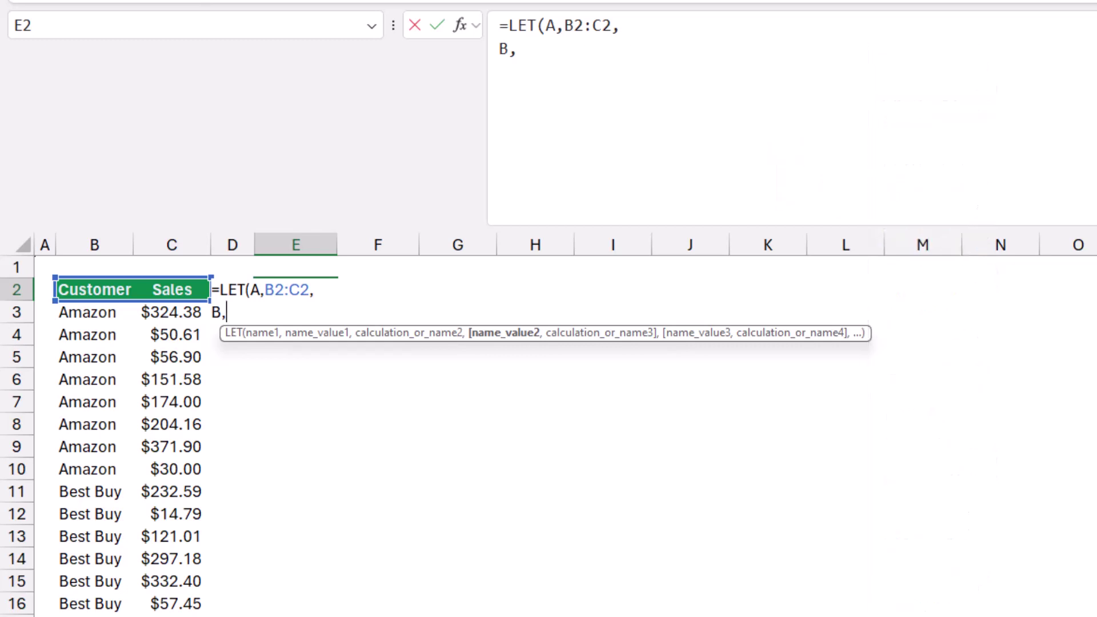
pyautogui.click(95, 312)
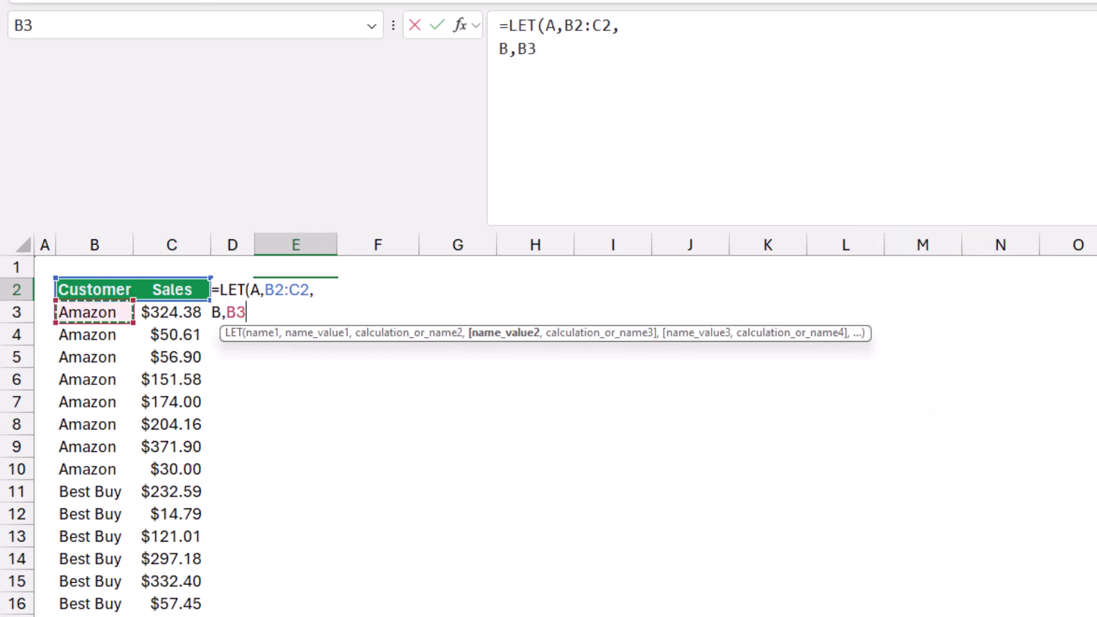
pyautogui.hotkey('ctrl', 'shift', 'Down')
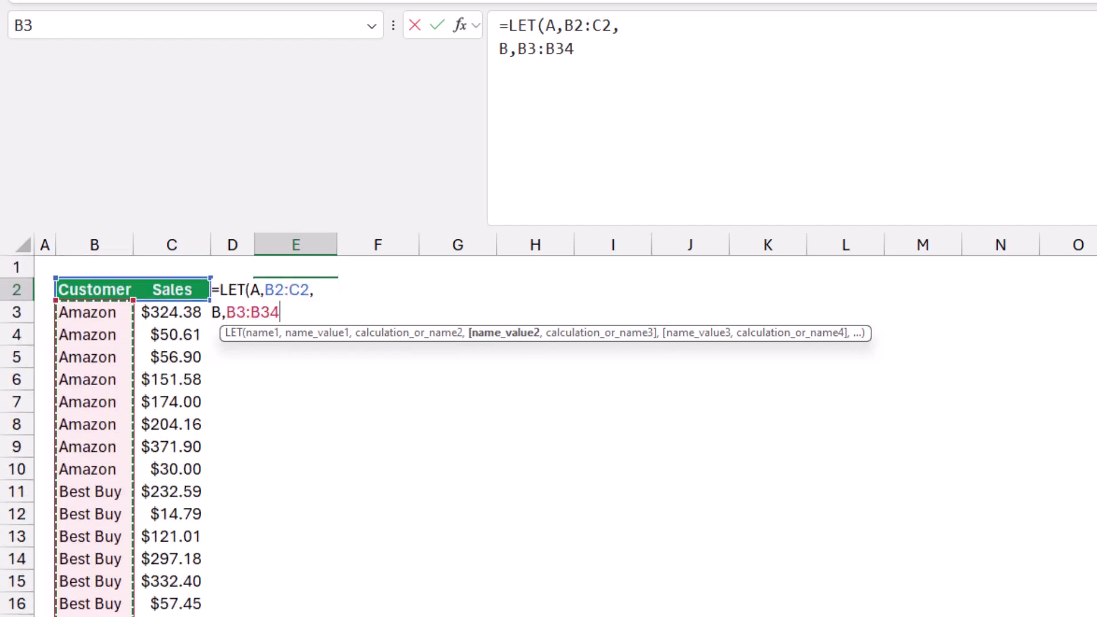
pyautogui.write(',')
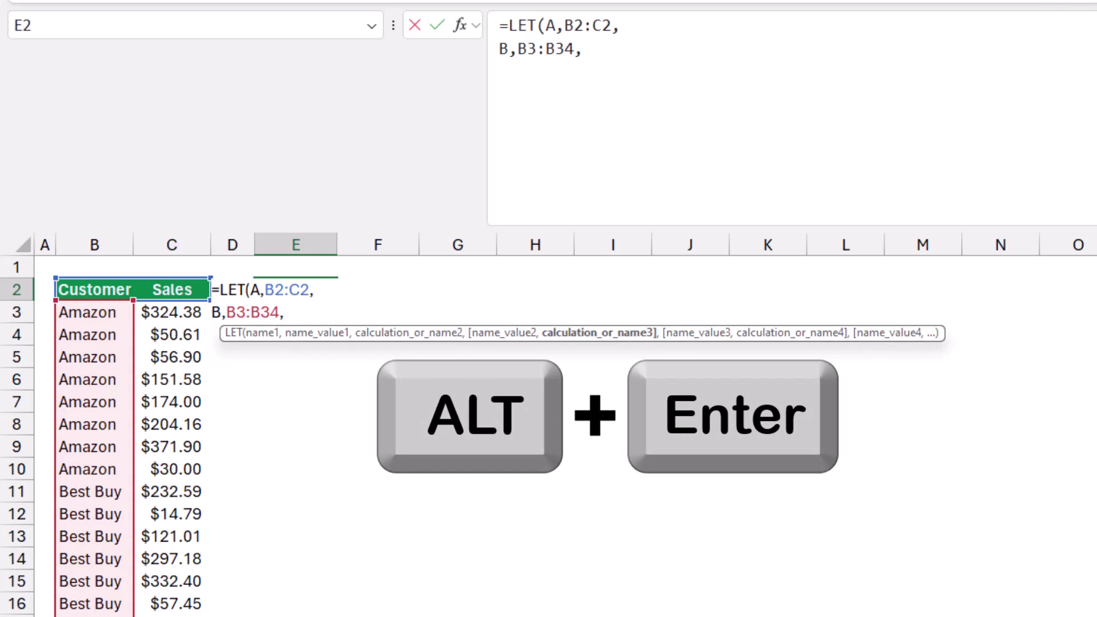
pyautogui.hotkey('alt', 'Return')
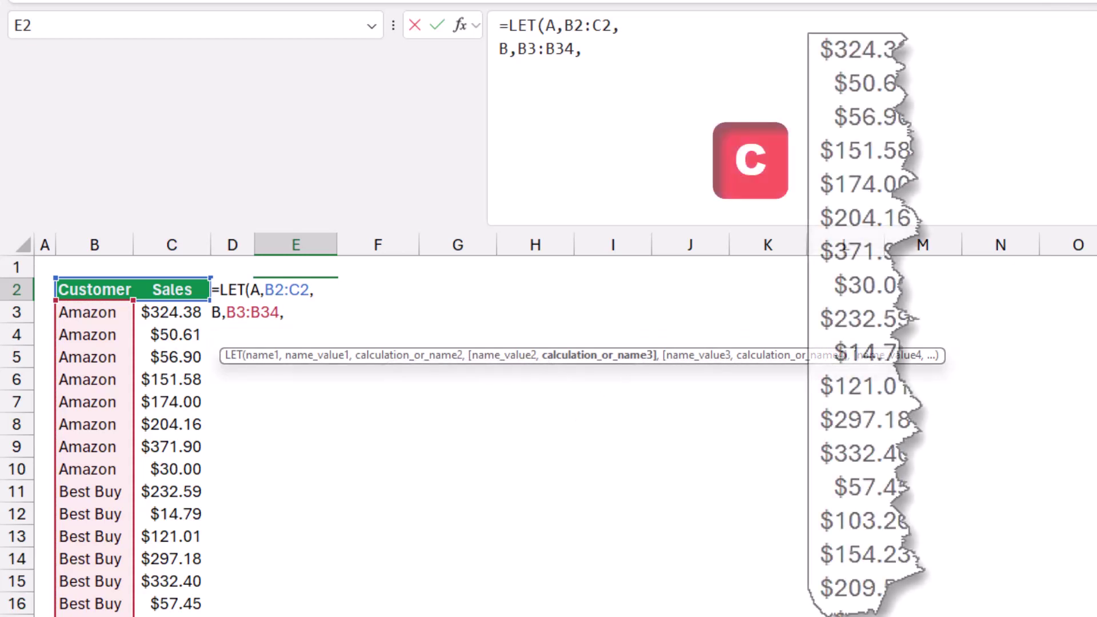
pyautogui.write('C,')
pyautogui.click(172, 312)
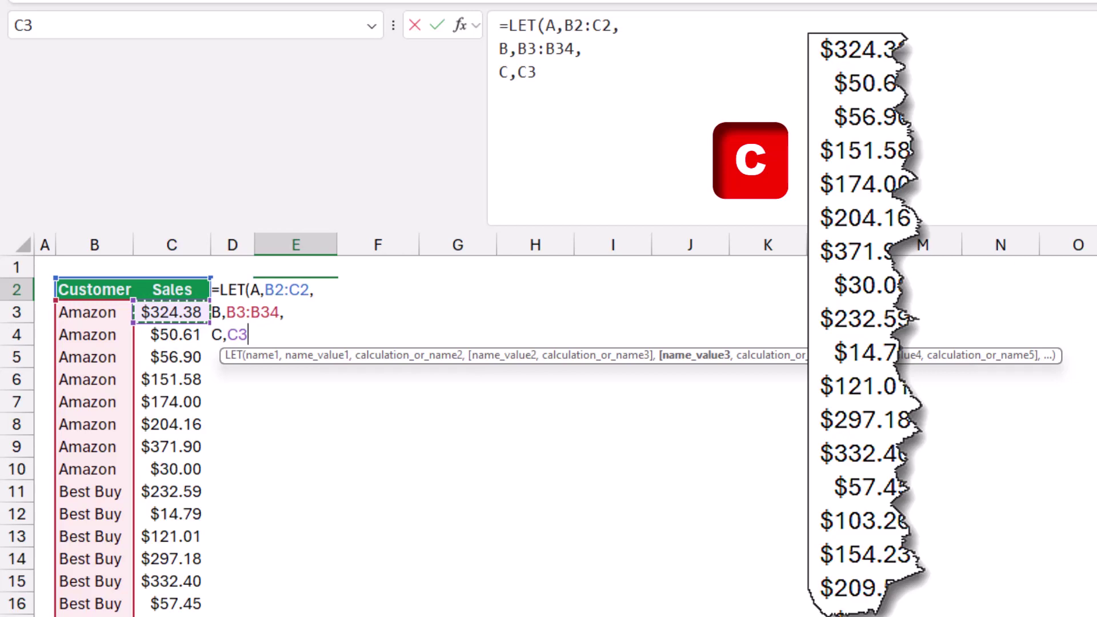
pyautogui.hotkey('ctrl', 'shift', 'Down')
pyautogui.scroll(5, 171, 434)
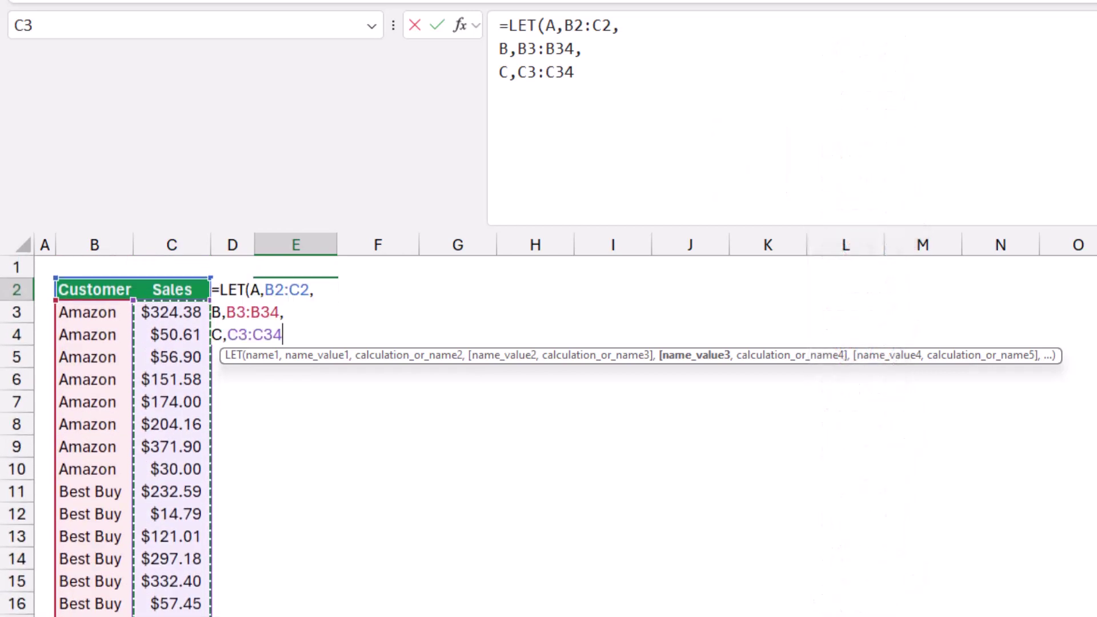
pyautogui.write(',')
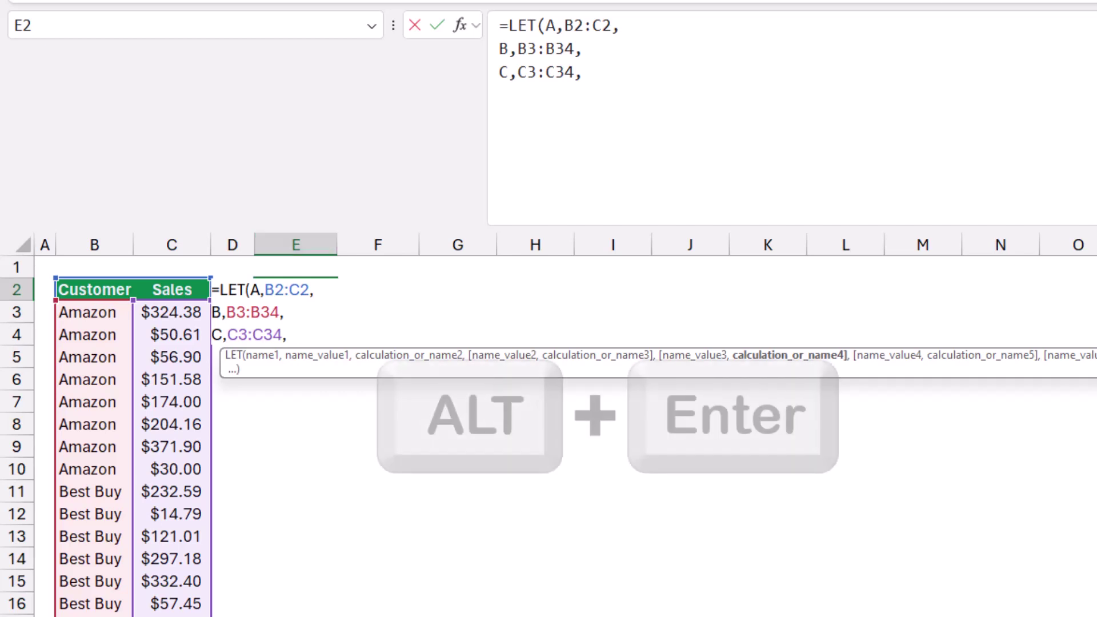
# - Define D as UNIQUE(B) and return D, spilling Amazon through Staples into E2:E7
pyautogui.hotkey('alt', 'Return')
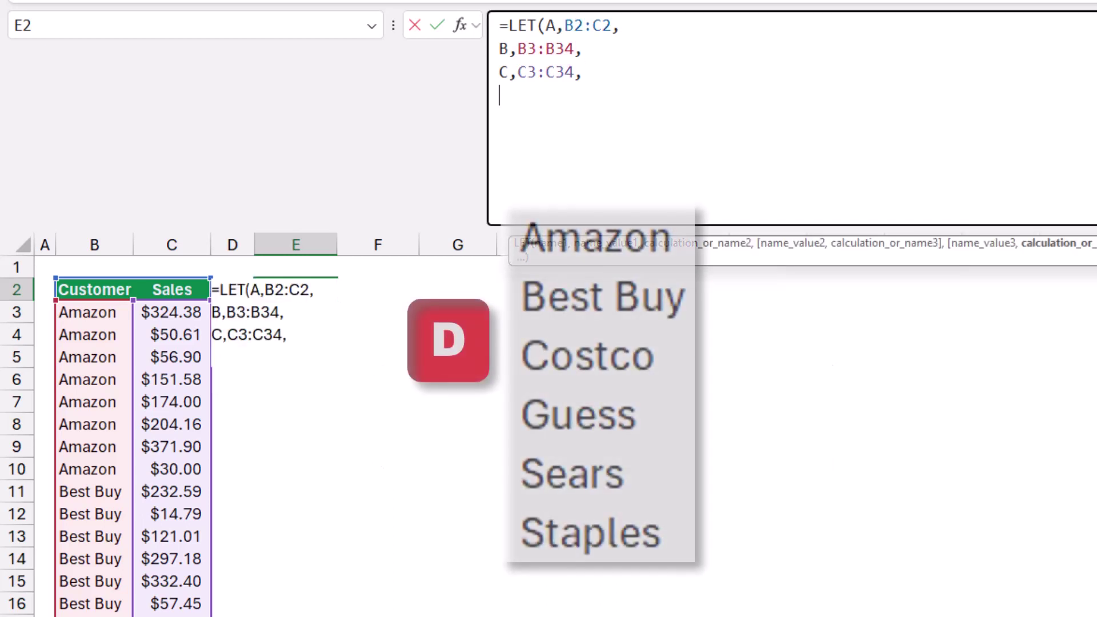
pyautogui.write('D,')
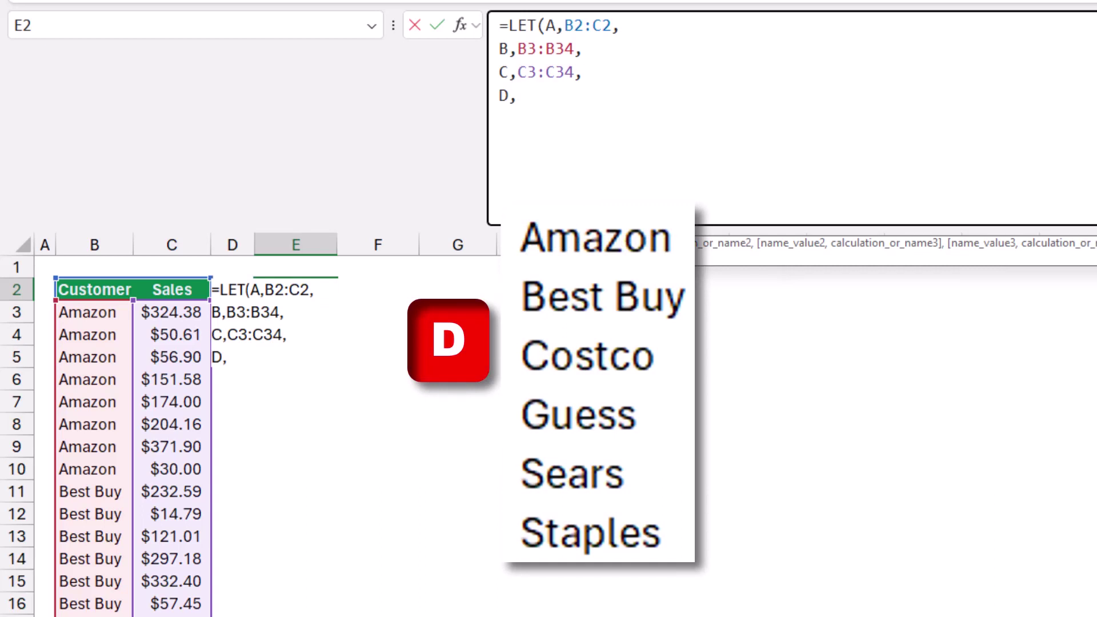
pyautogui.write('UNIQUE(')
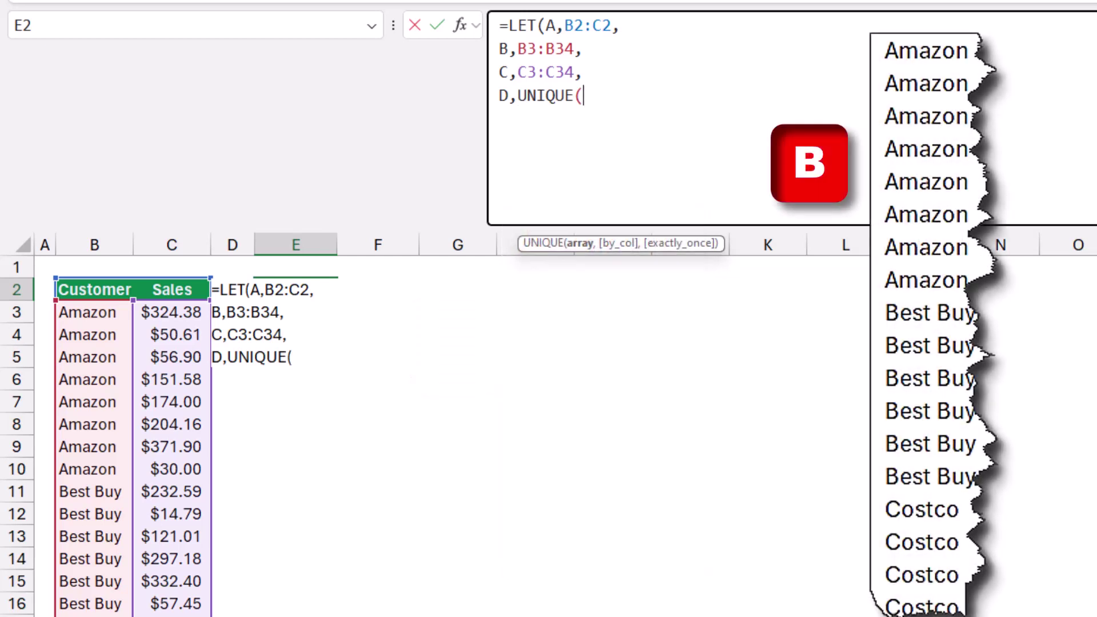
pyautogui.write('B)')
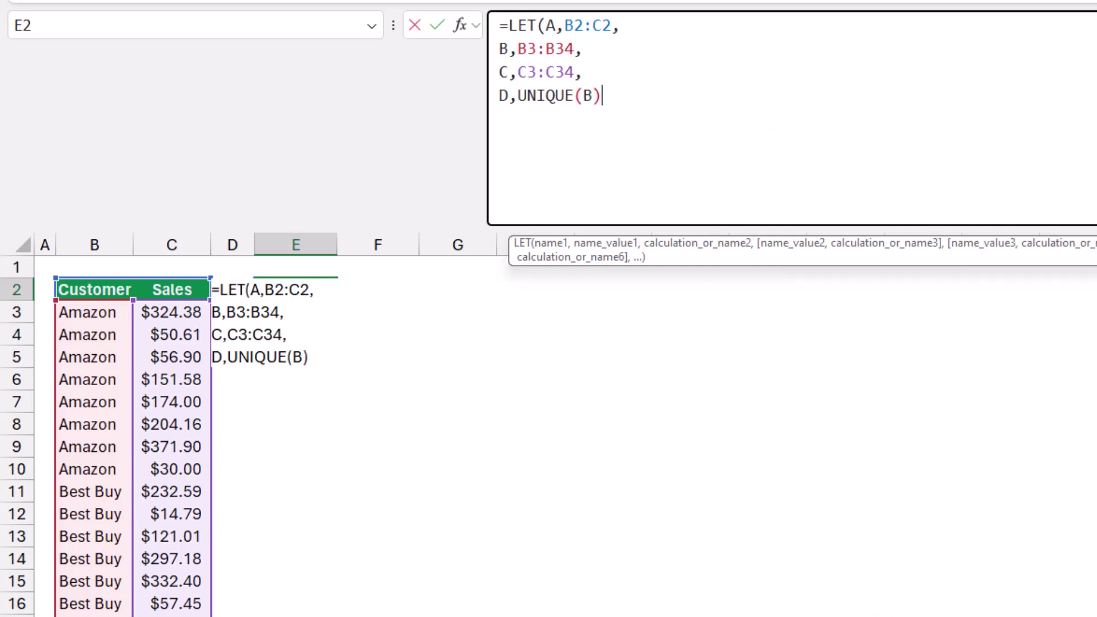
pyautogui.write(', ')
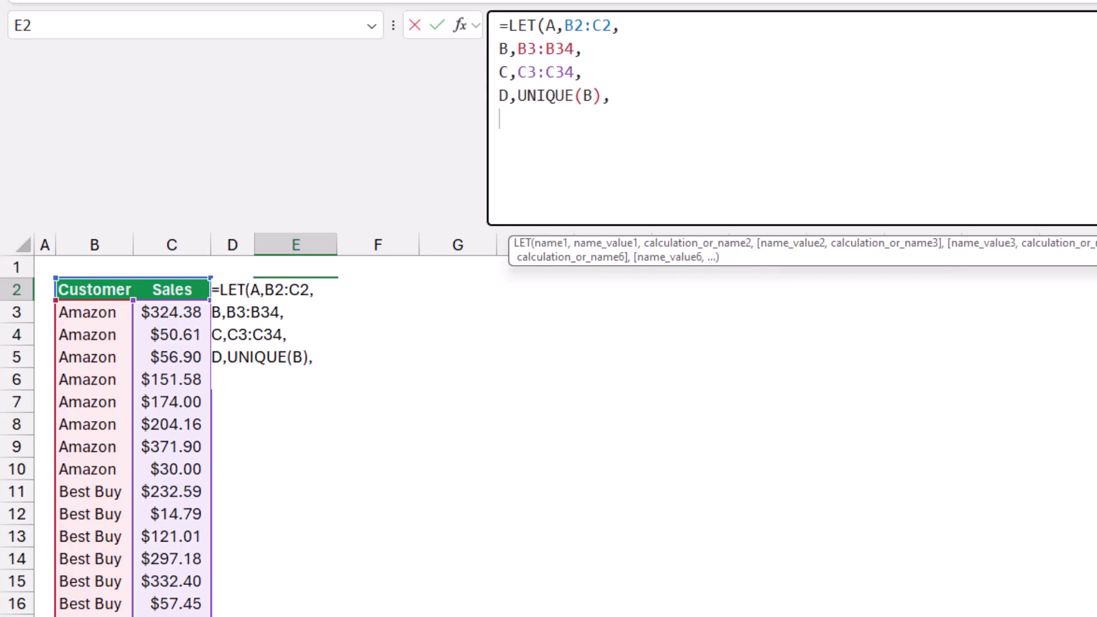
pyautogui.write('D')
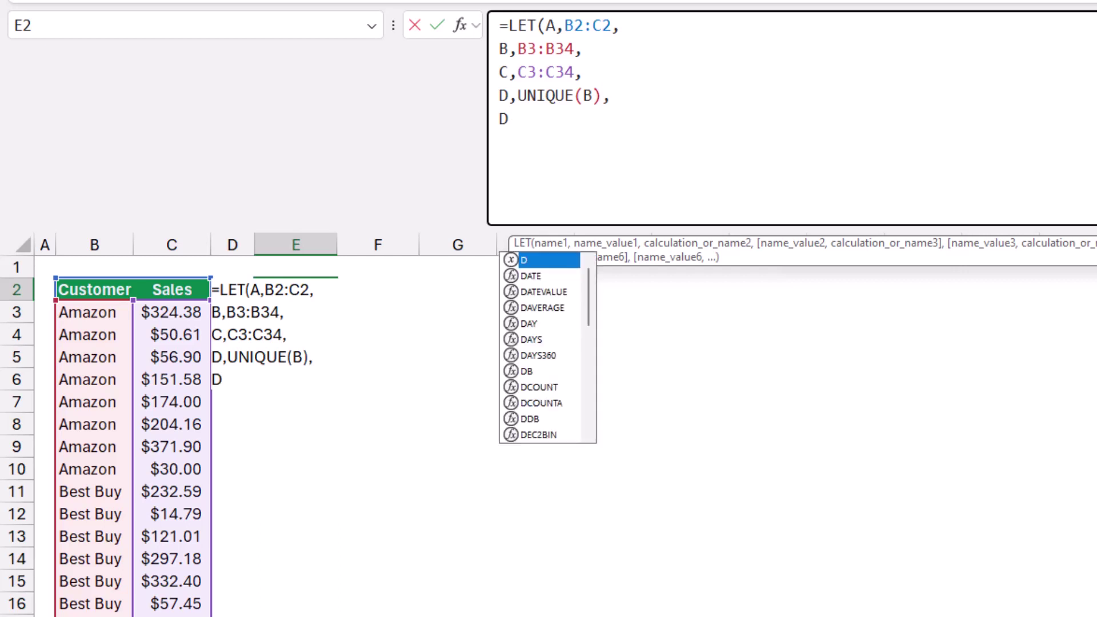
pyautogui.write(')')
pyautogui.press('Return')
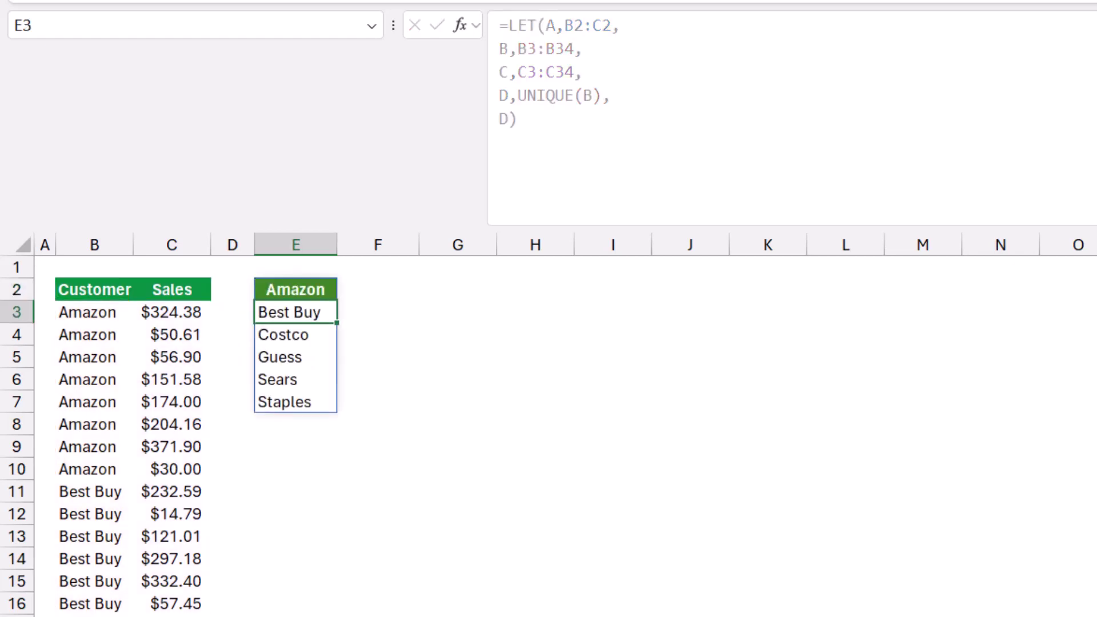
# - Reopen the E2 formula and replace the final D with First defined as XLOOKUP(D,B,C)
pyautogui.press('Up')
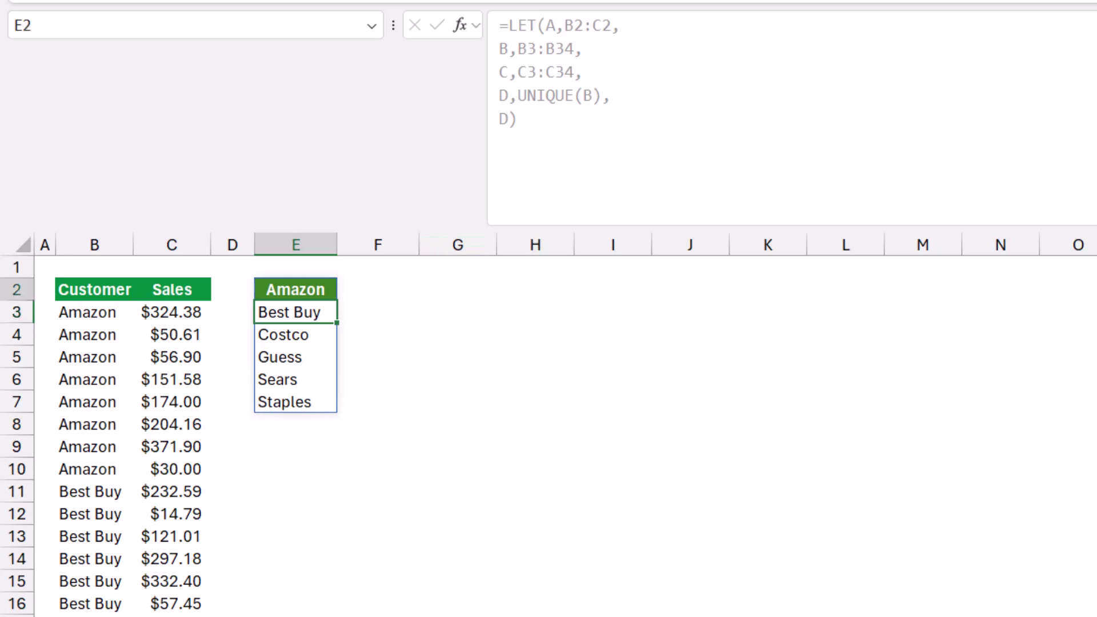
pyautogui.press('F2')
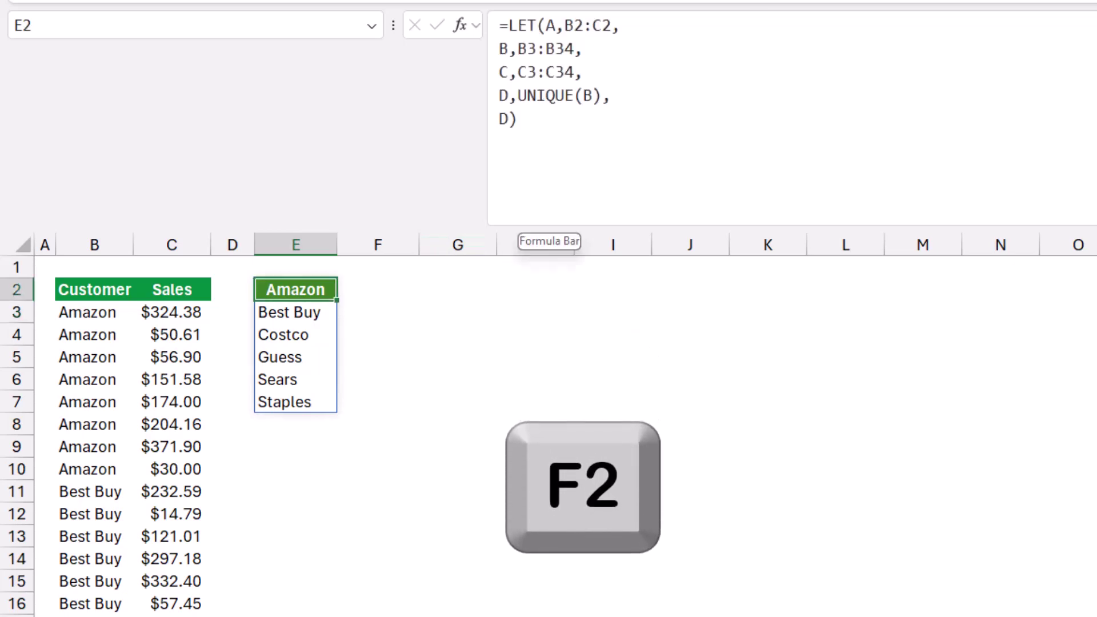
pyautogui.press('F2')
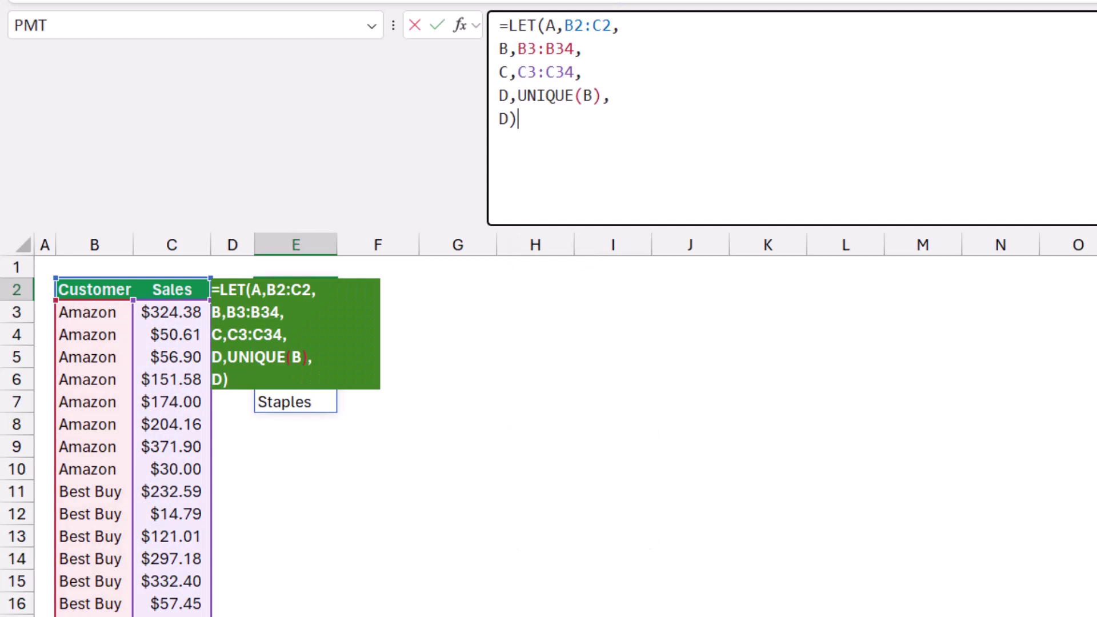
pyautogui.press('BackSpace')
pyautogui.press('BackSpace')
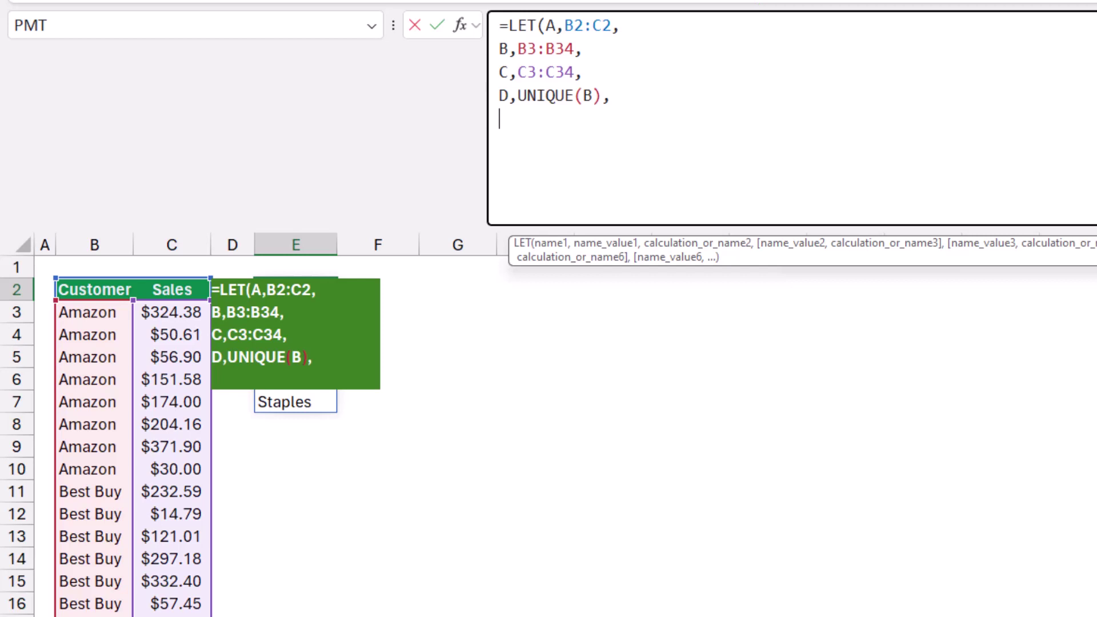
pyautogui.write('First,')
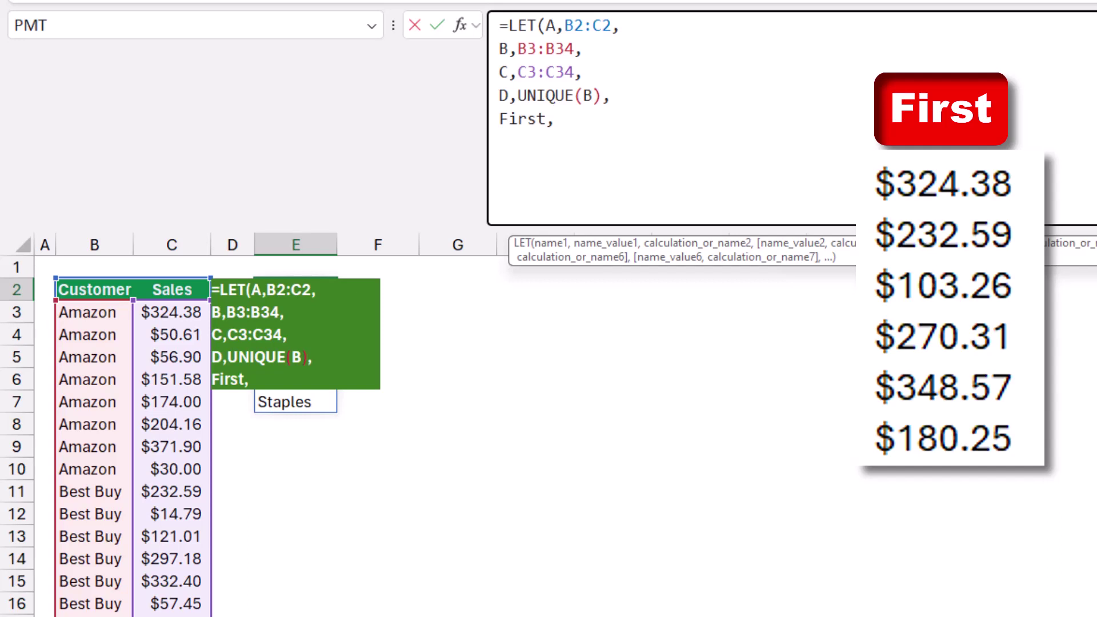
pyautogui.write('Xlook')
pyautogui.press('Tab')
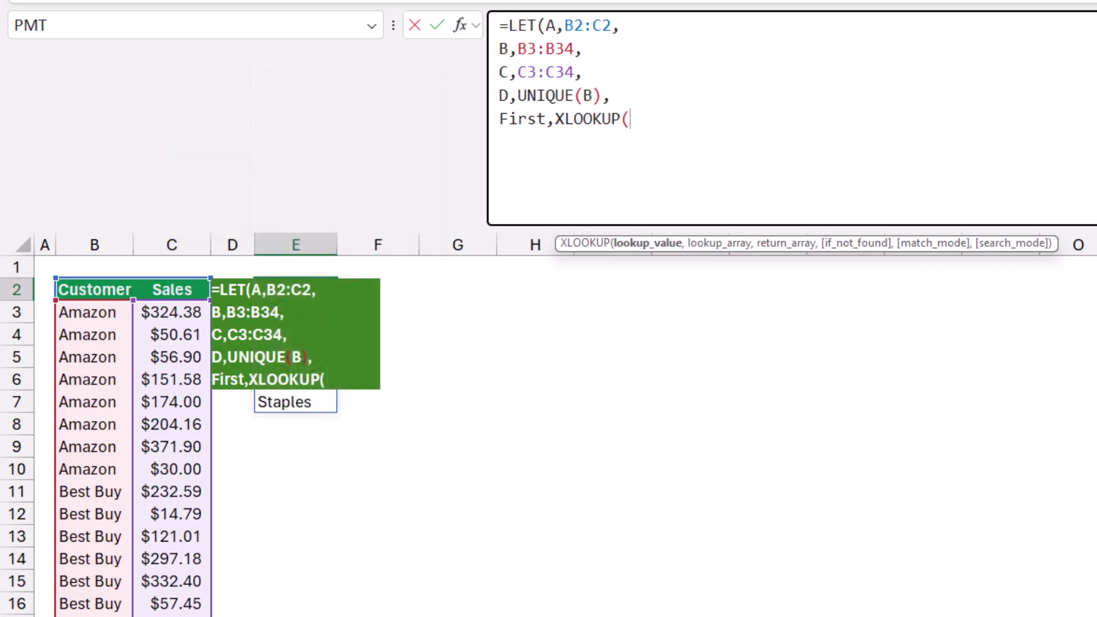
pyautogui.write('D,')
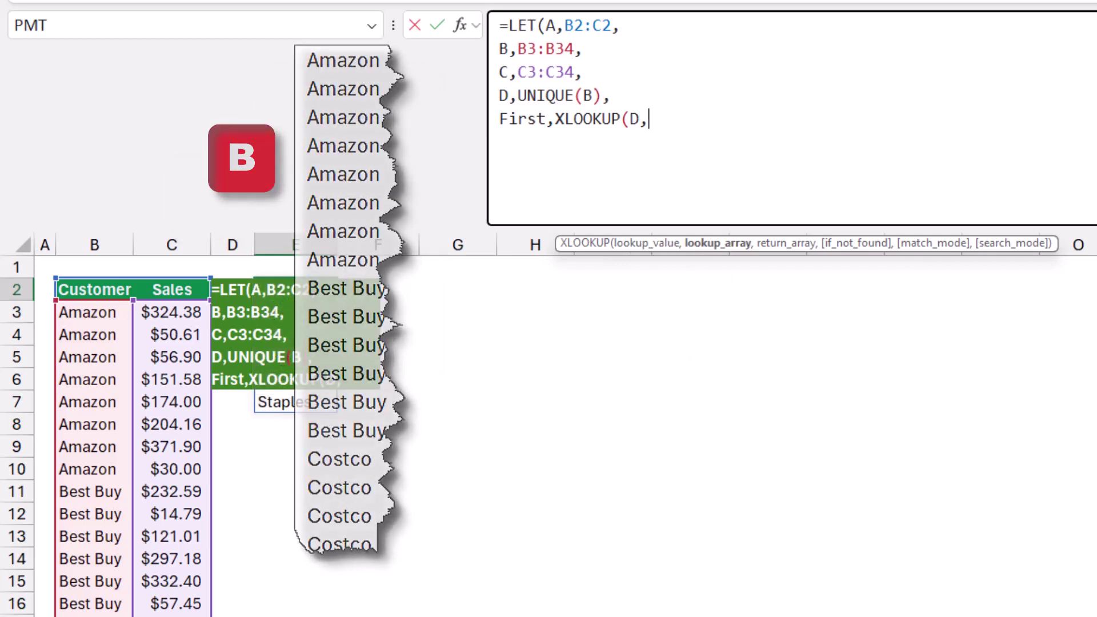
pyautogui.write('B')
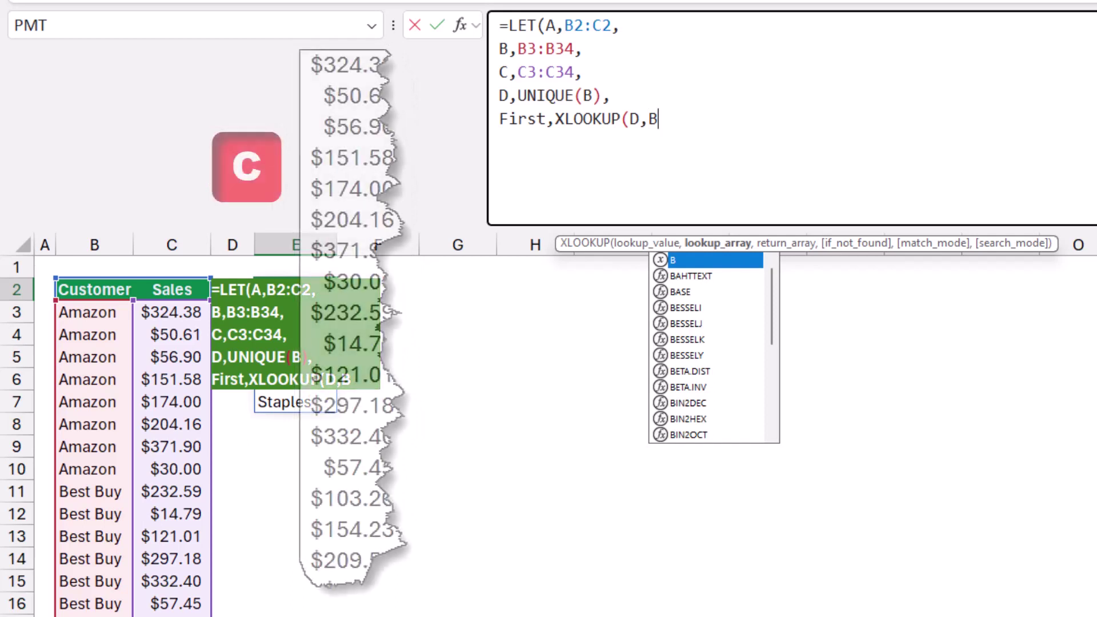
pyautogui.write(',')
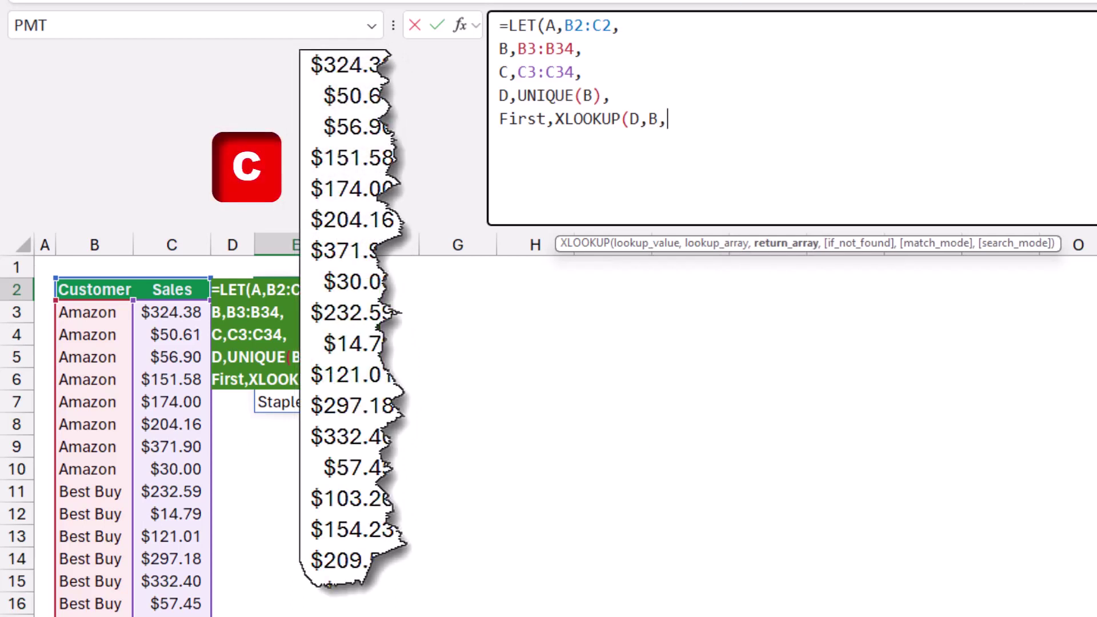
pyautogui.write('C)')
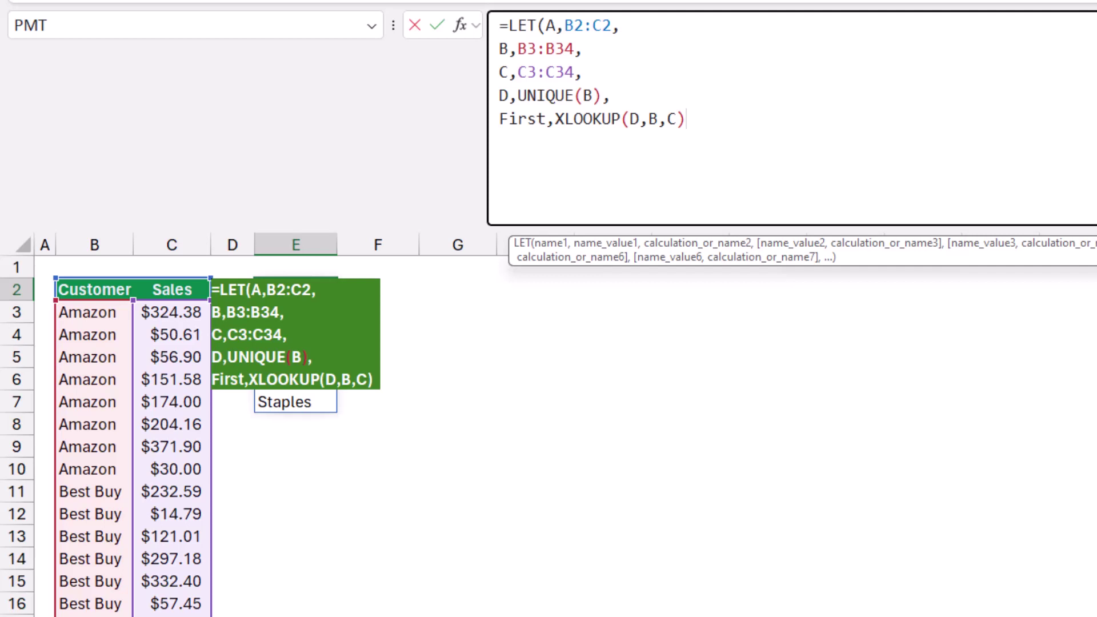
pyautogui.write(',')
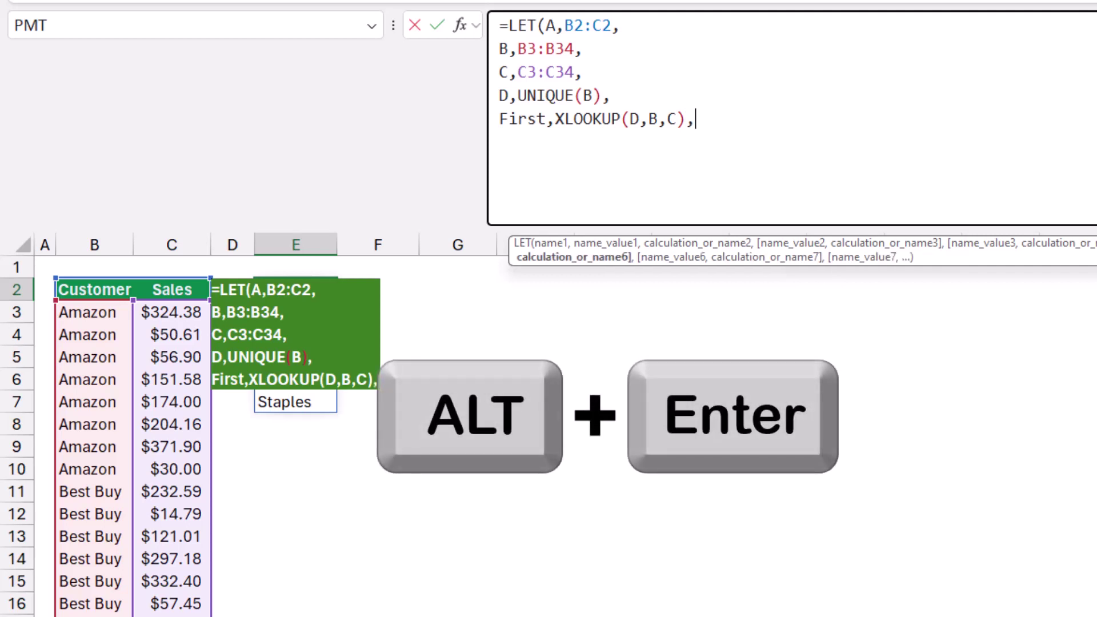
pyautogui.hotkey('alt', 'Return')
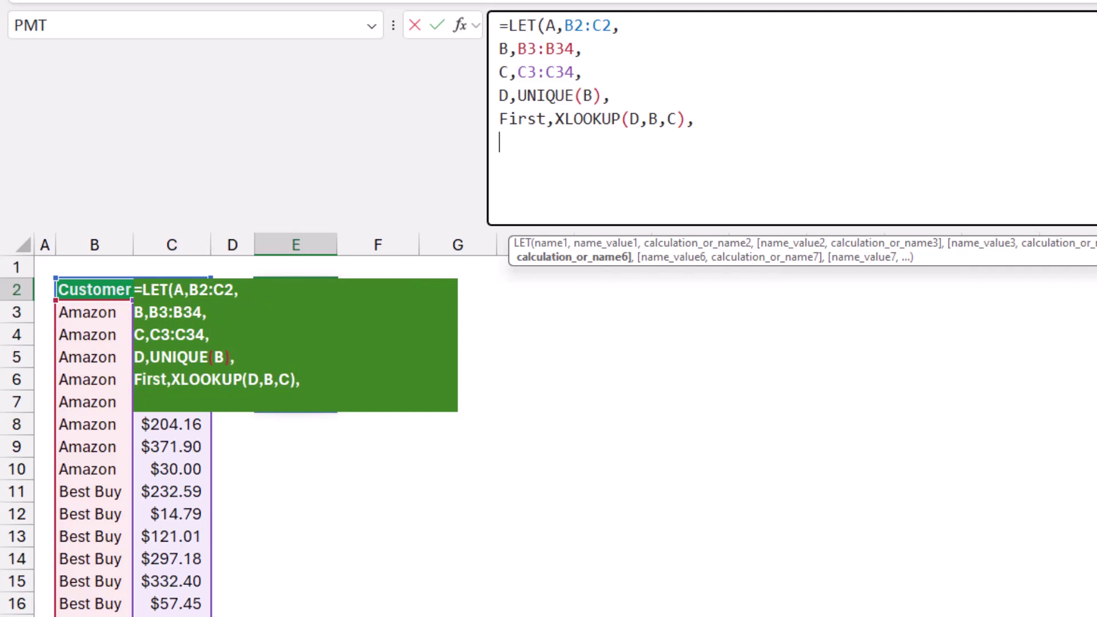
# - Add Last defined as XLOOKUP(D,B,C,,,-1) on its own line
pyautogui.write('Last,')
pyautogui.moveTo(555, 119); pyautogui.dragTo(686, 119)
pyautogui.hotkey('ctrl', 'c')
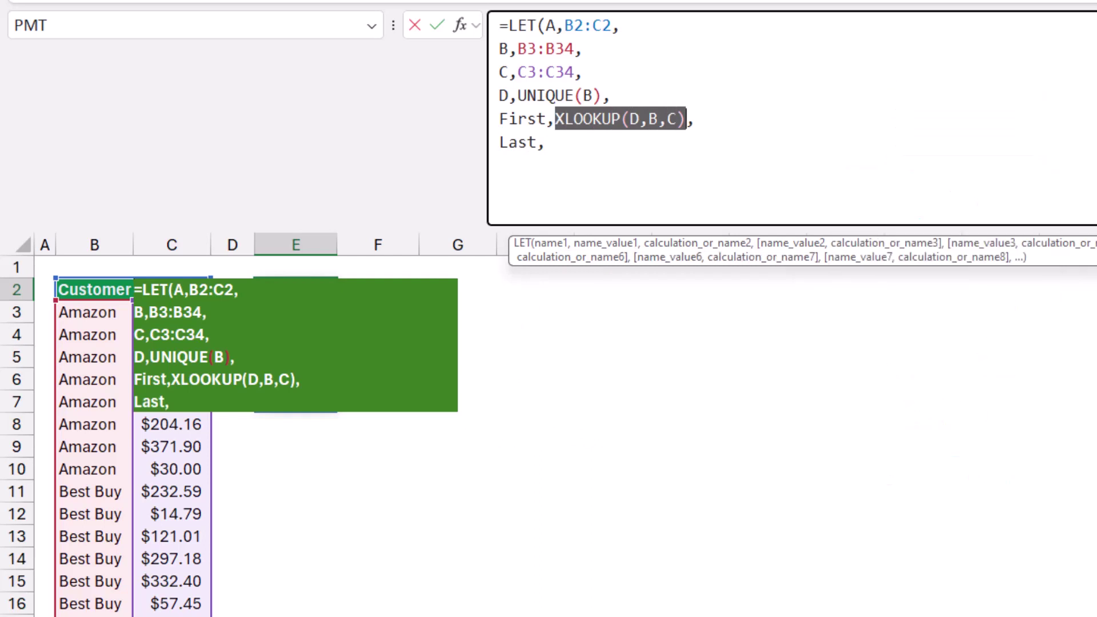
pyautogui.click(546, 142)
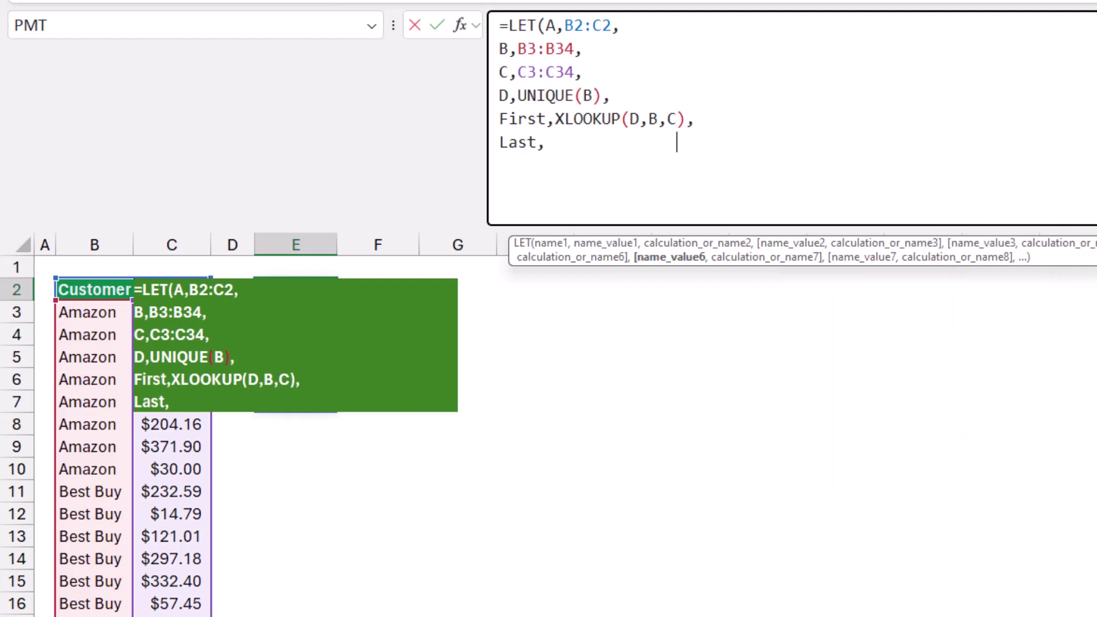
pyautogui.hotkey('ctrl', 'v')
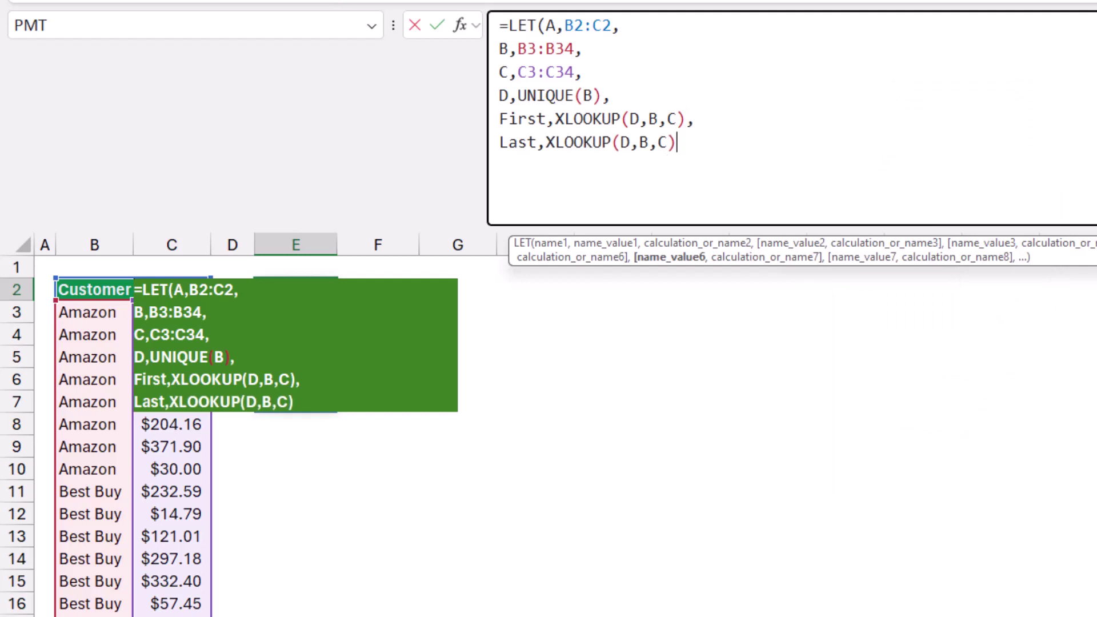
pyautogui.press('BackSpace')
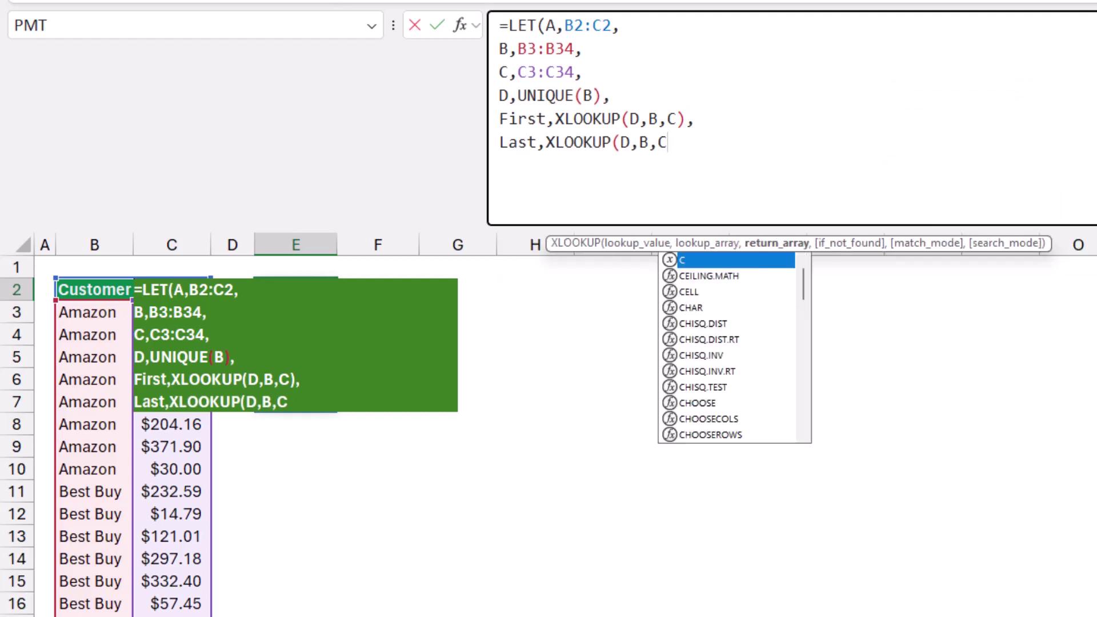
pyautogui.write(',,')
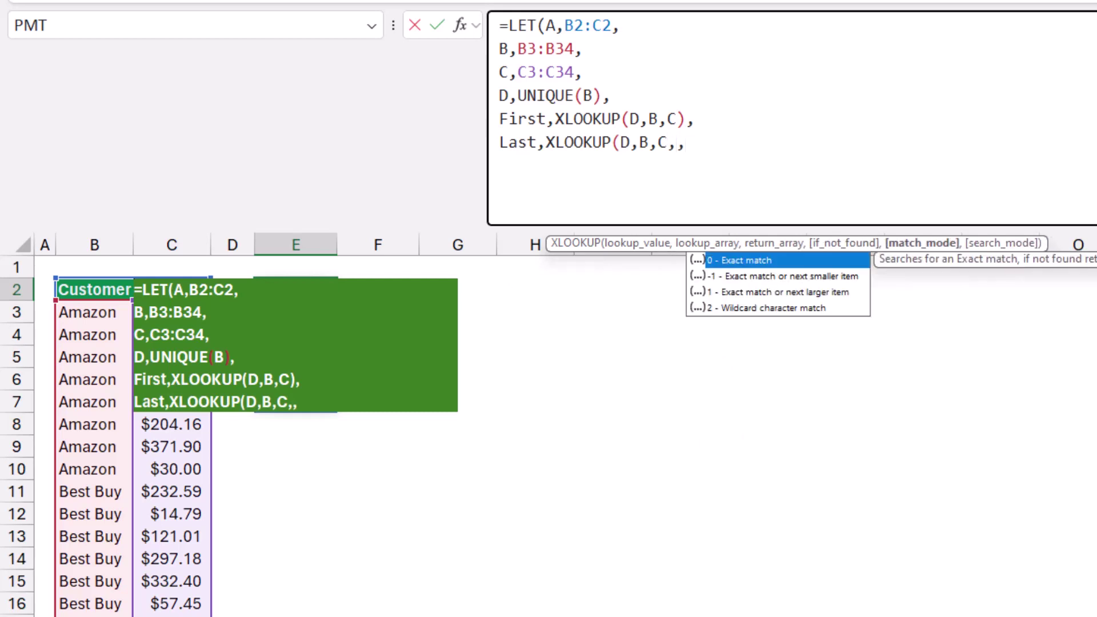
pyautogui.write(',-1')
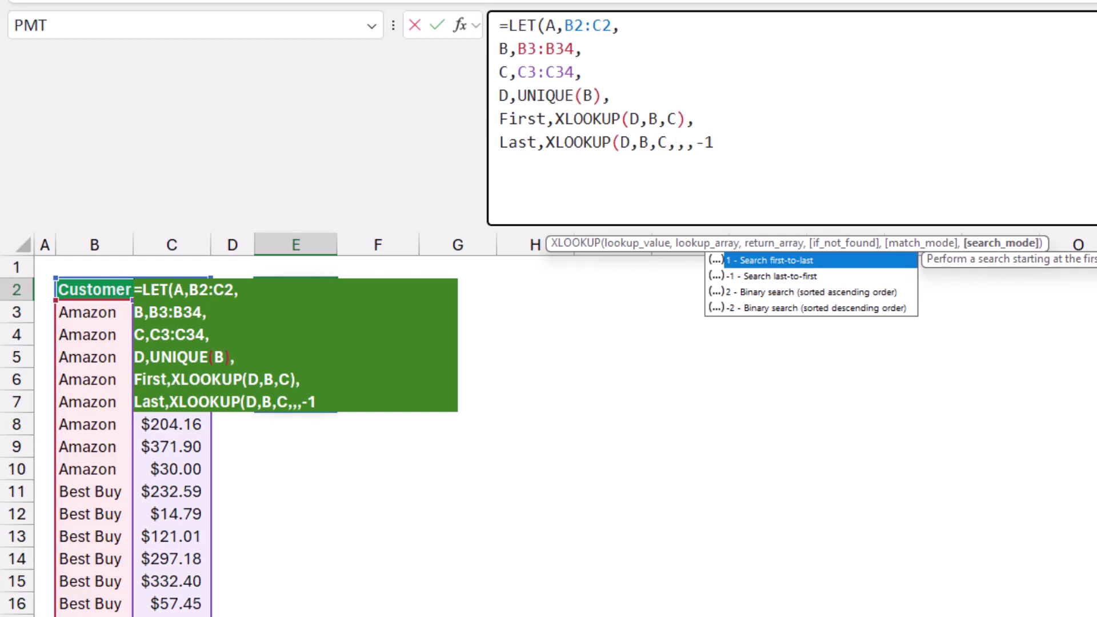
pyautogui.write(')')
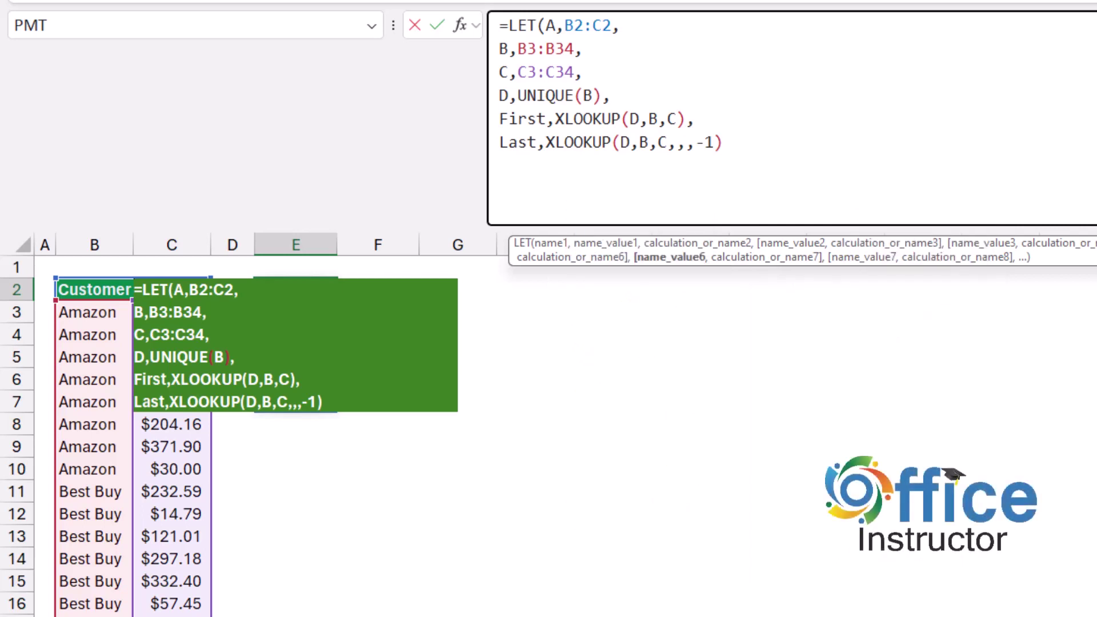
pyautogui.write(',')
pyautogui.hotkey('alt', 'Return')
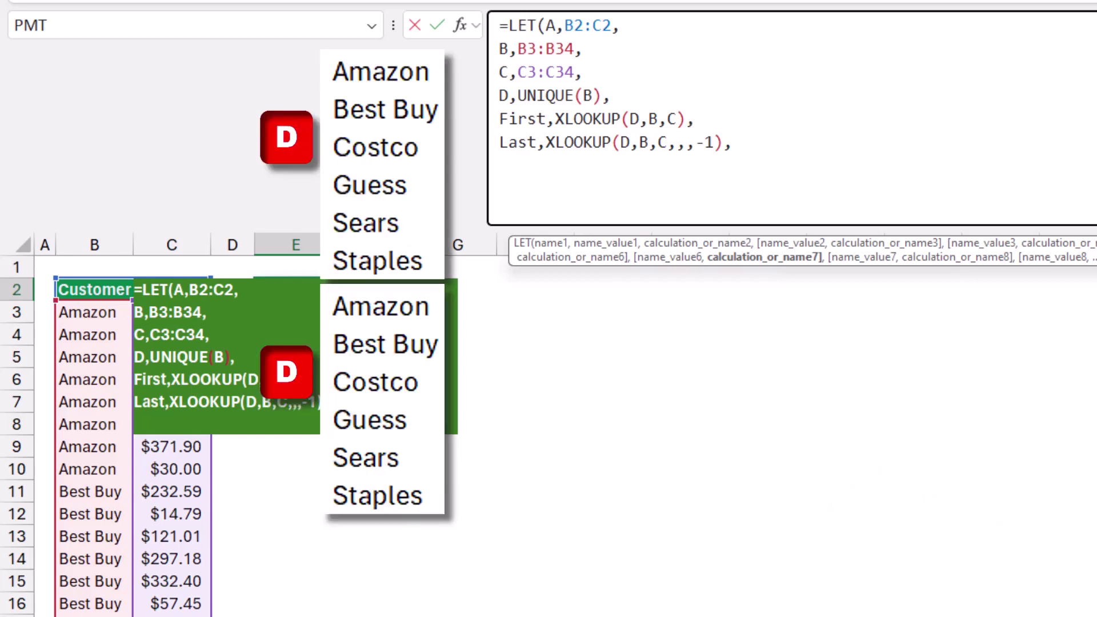
# - End the LET formula with VSTACK(D,D) as its calculation and commit it in E2
pyautogui.write('Vs')
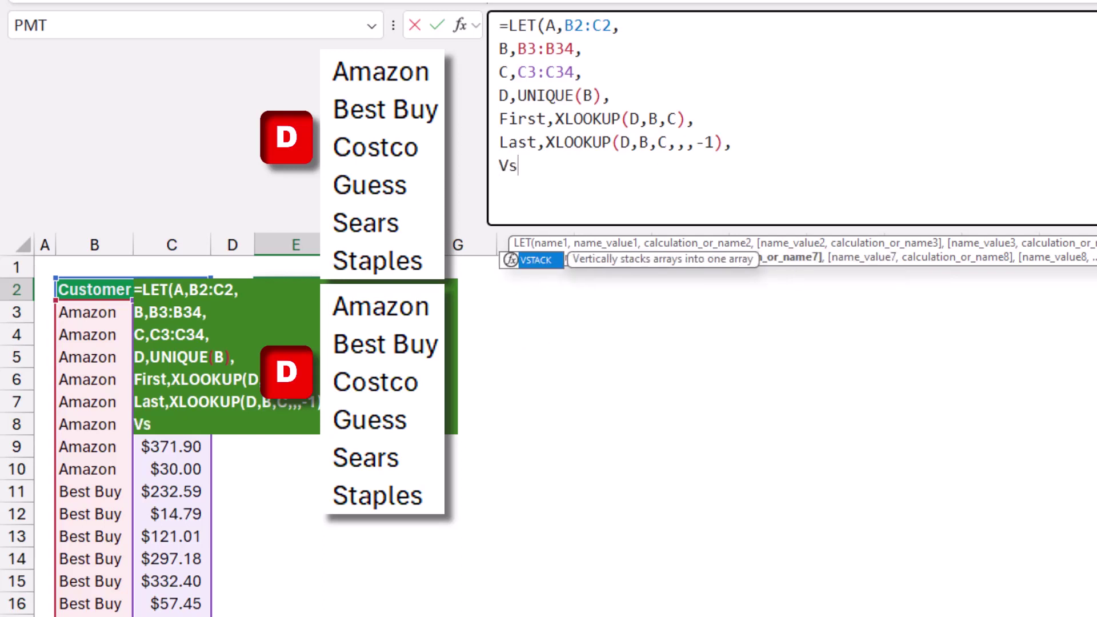
pyautogui.write('tack')
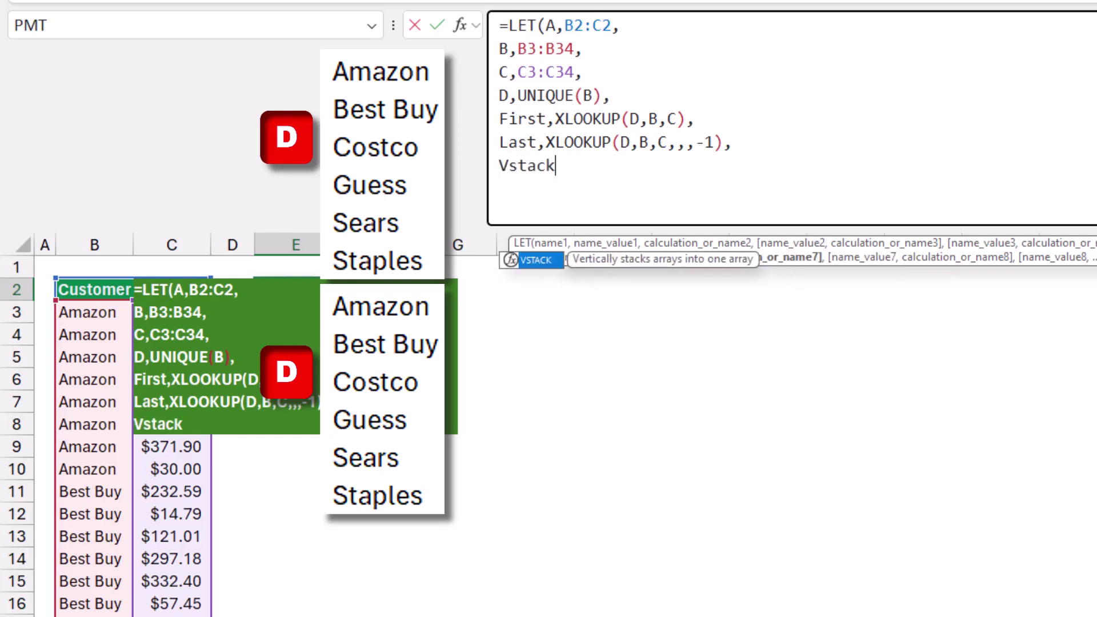
pyautogui.press('Tab')
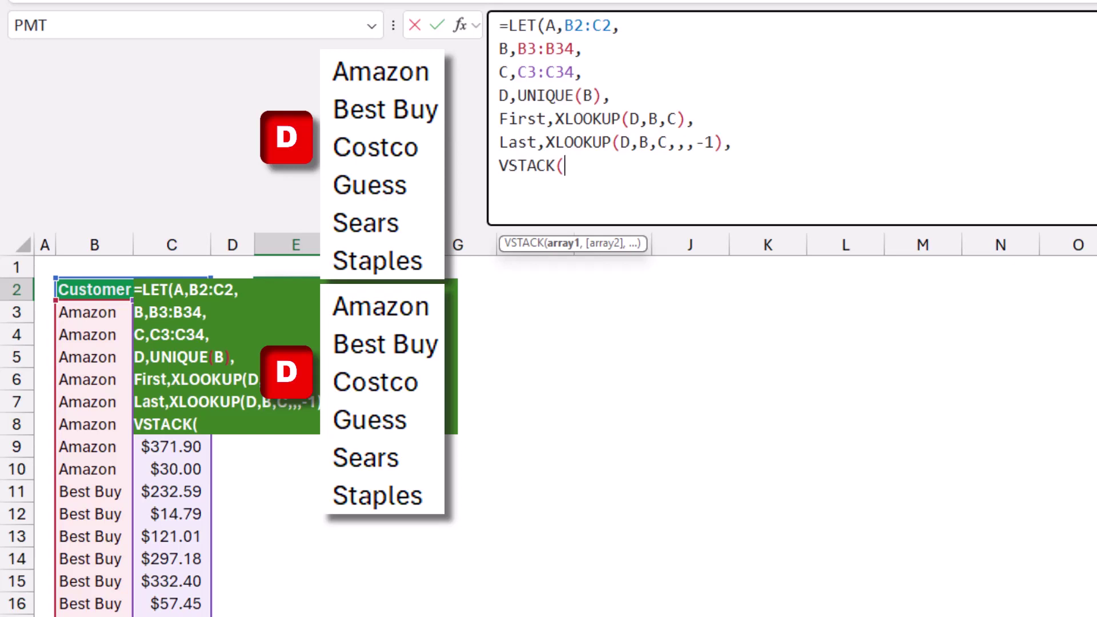
pyautogui.write('D,D')
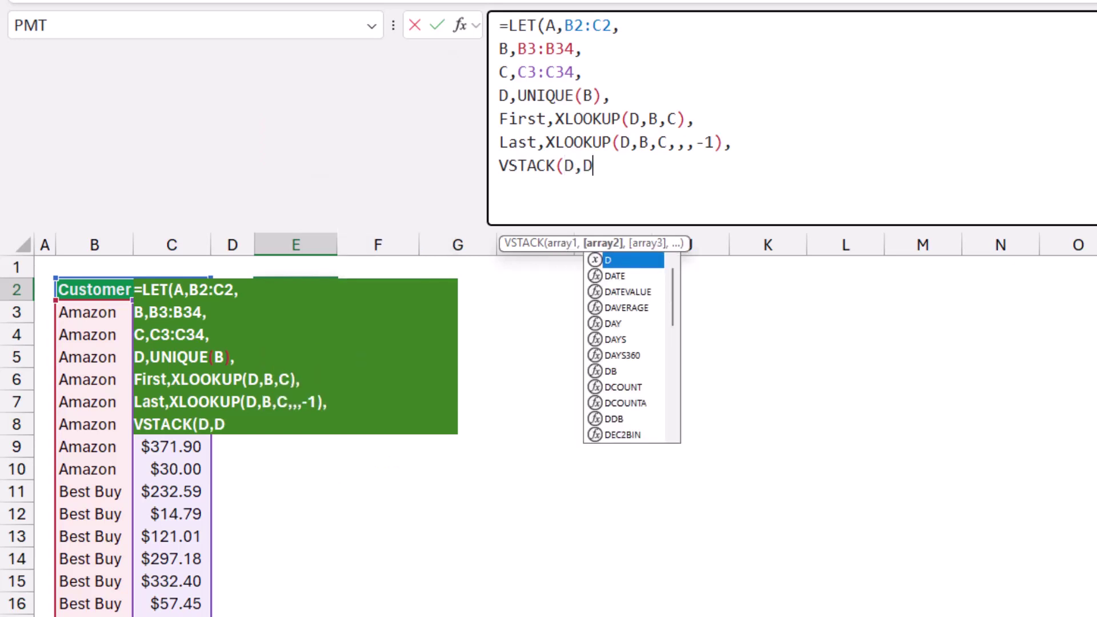
pyautogui.write(')')
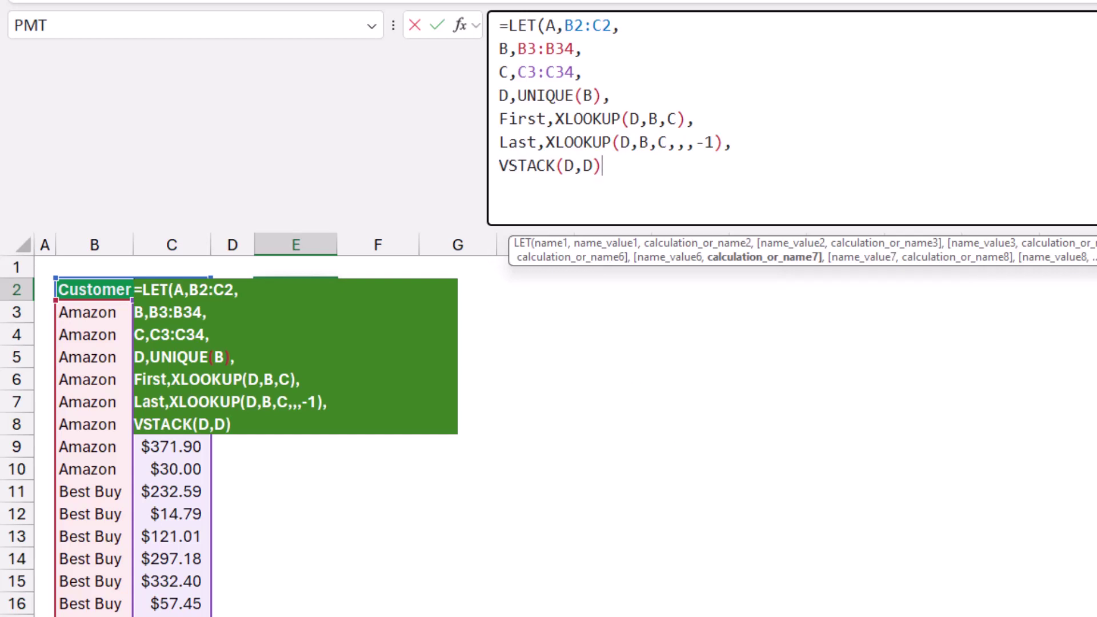
pyautogui.write(')')
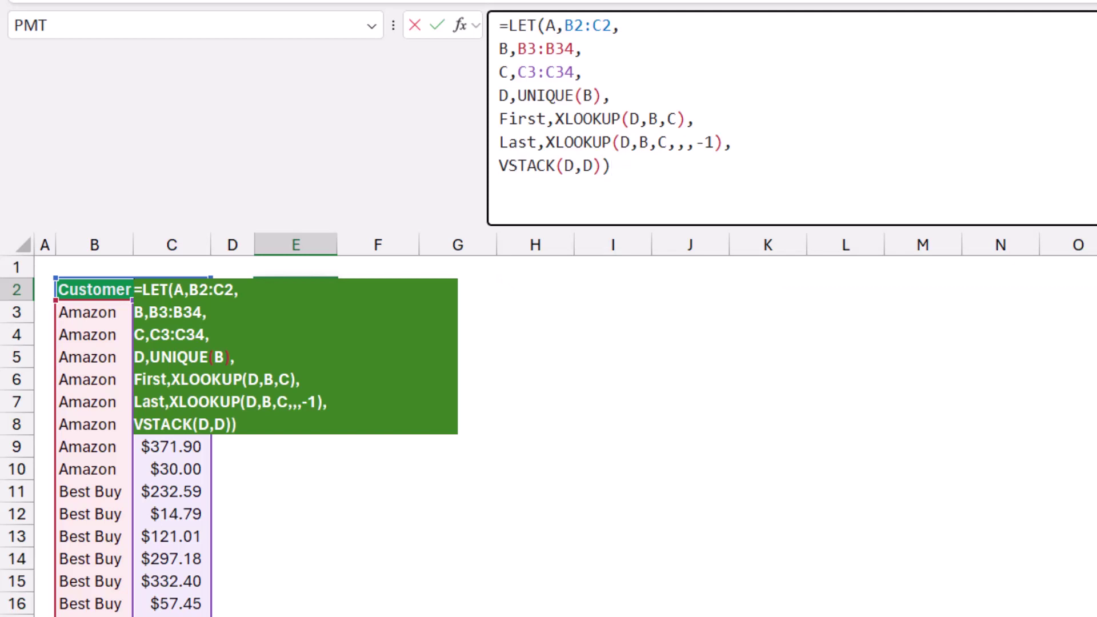
pyautogui.press('Return')
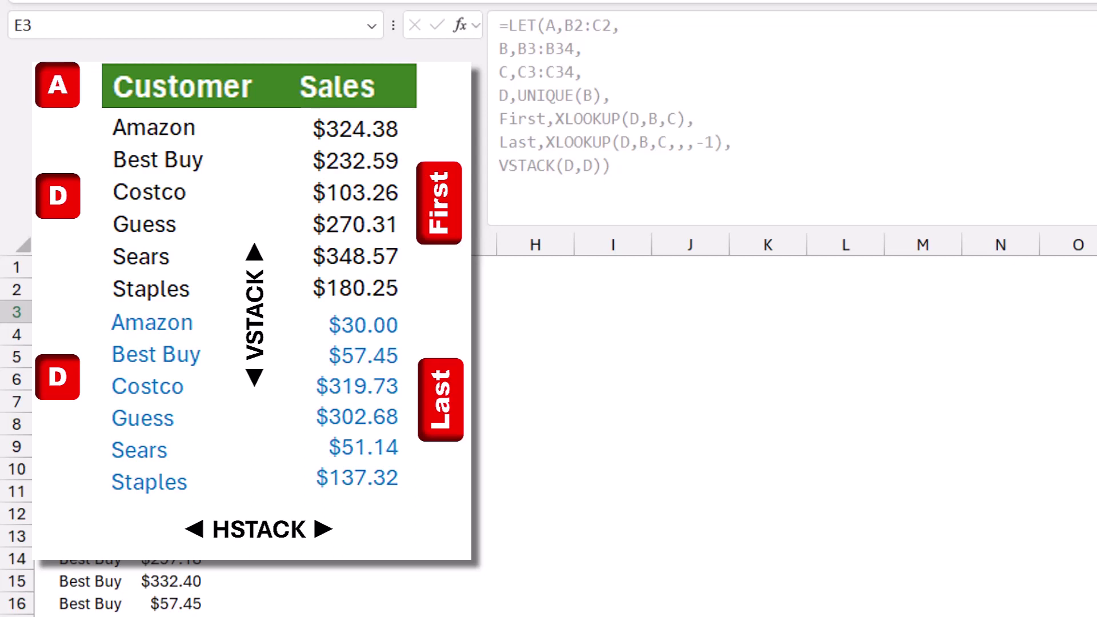
# - Make E2's formula end with HSTACK(VSTACK(D,D),VSTACK(First,Last)) to pair names with sales
pyautogui.click(302, 289)
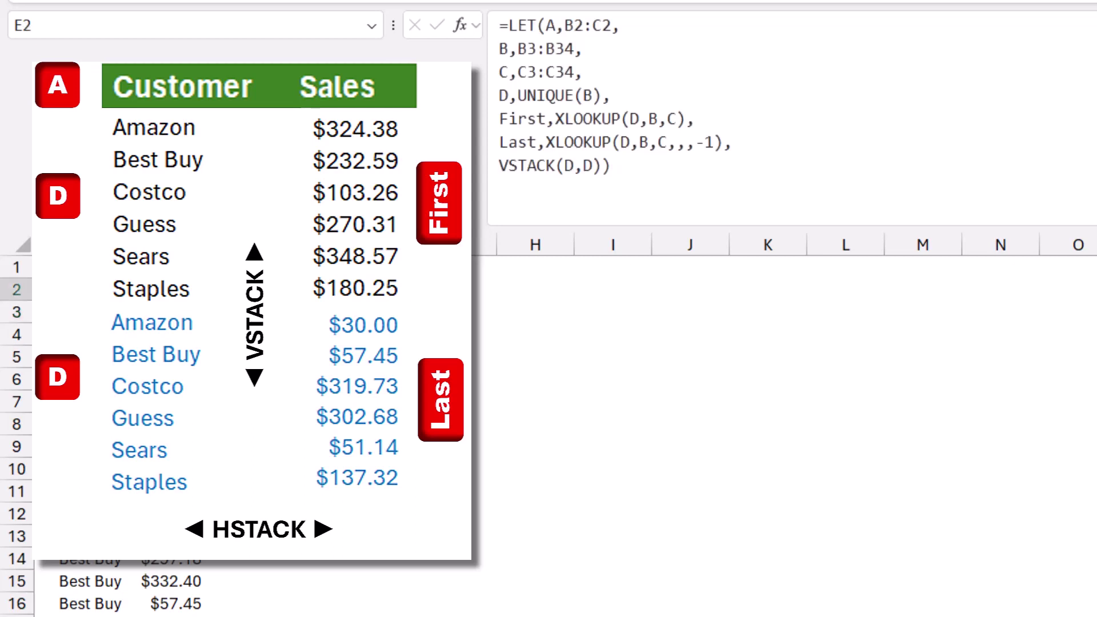
pyautogui.click(499, 166)
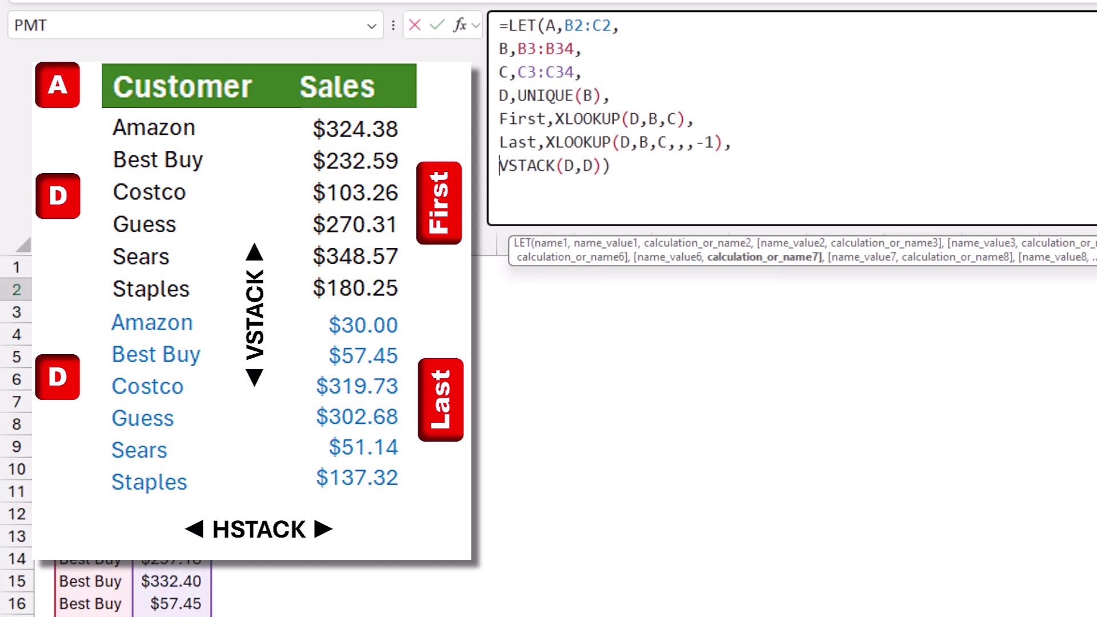
pyautogui.write('HSTACK(')
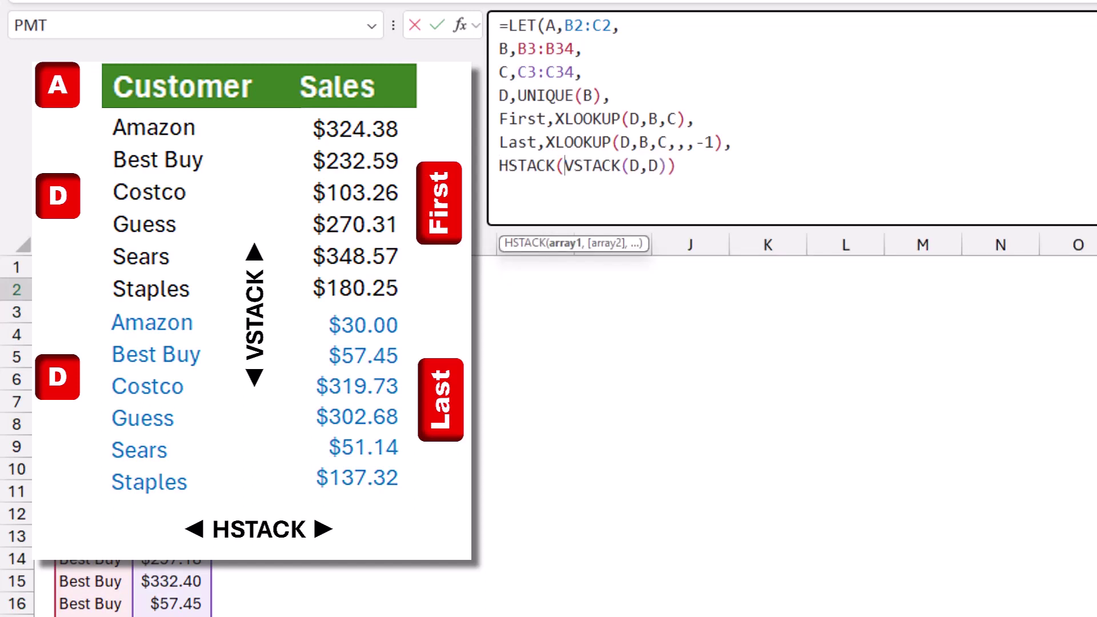
pyautogui.click(677, 166)
pyautogui.write(',')
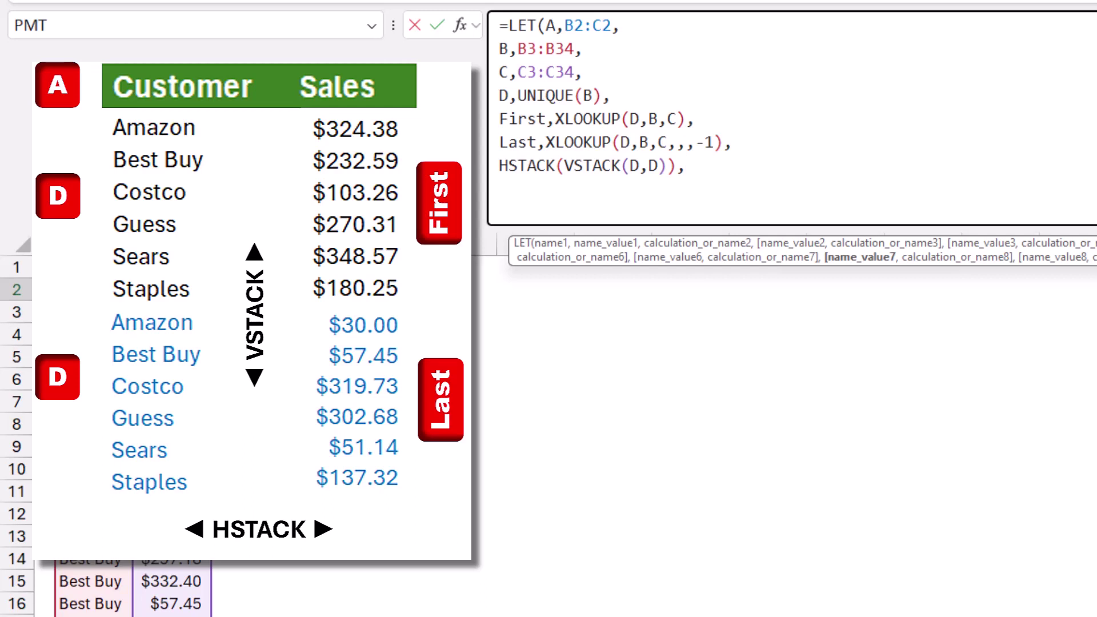
pyautogui.write('Vstac')
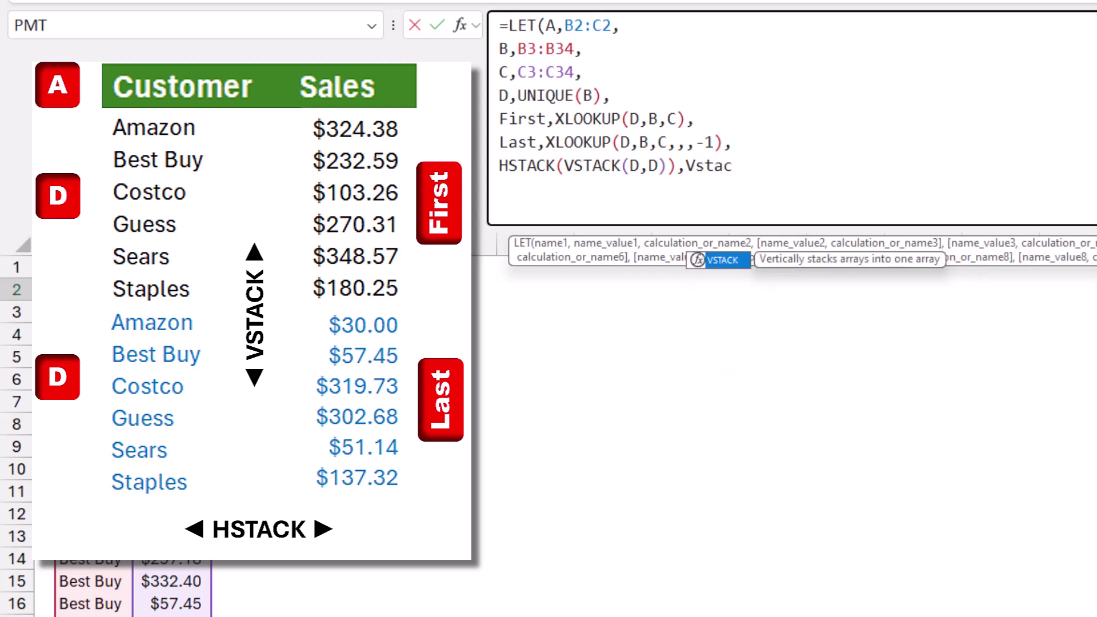
pyautogui.write('k')
pyautogui.press('Tab')
pyautogui.write('First,Last')
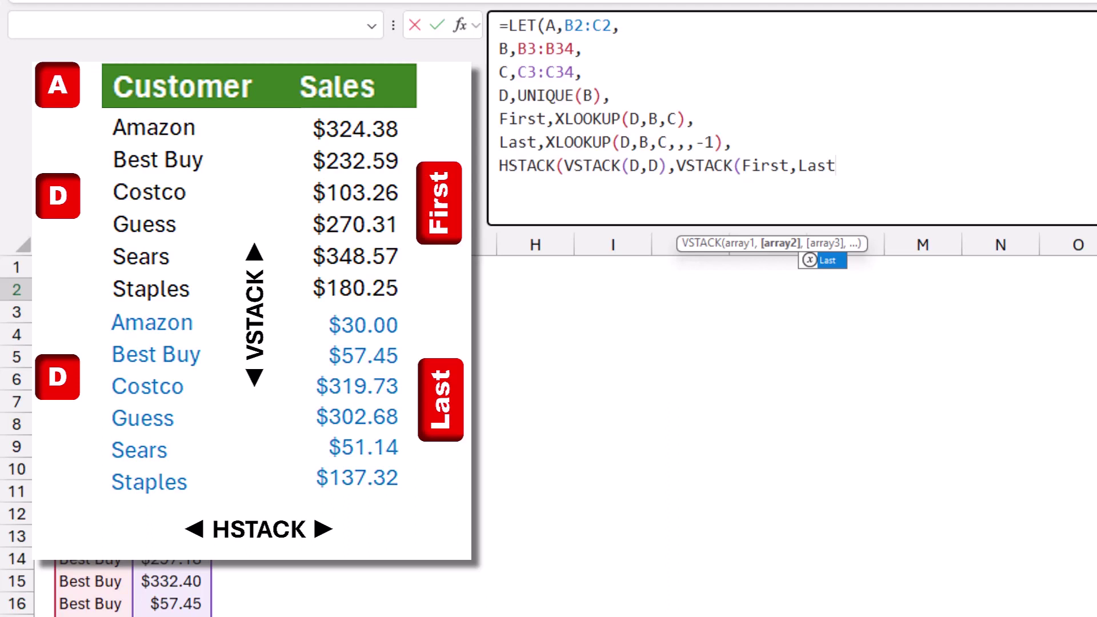
pyautogui.press('Escape')
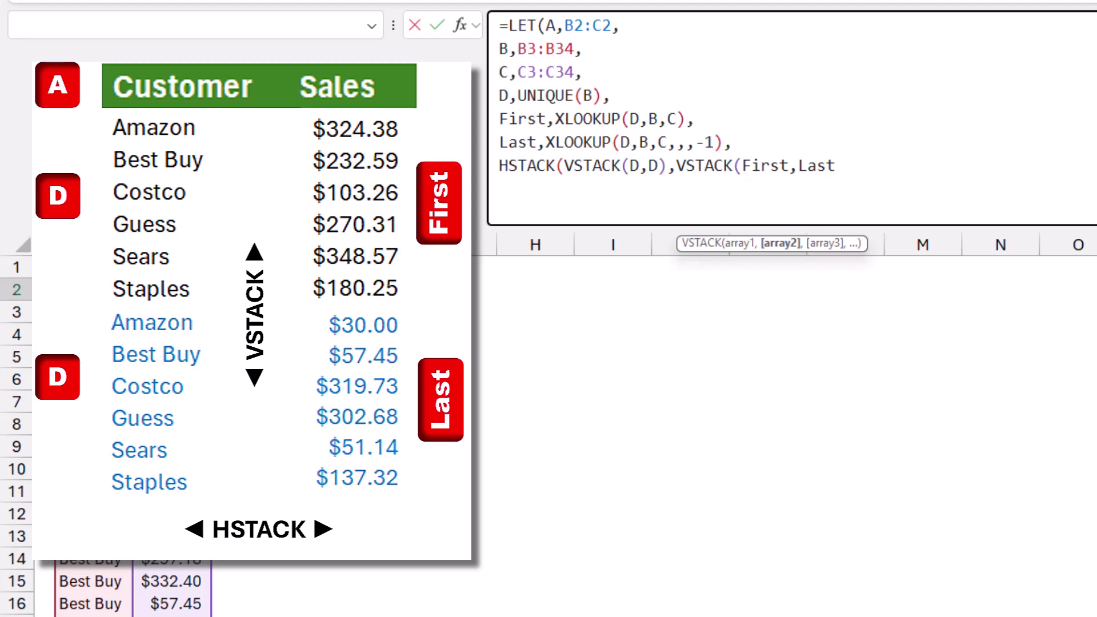
pyautogui.write(')')
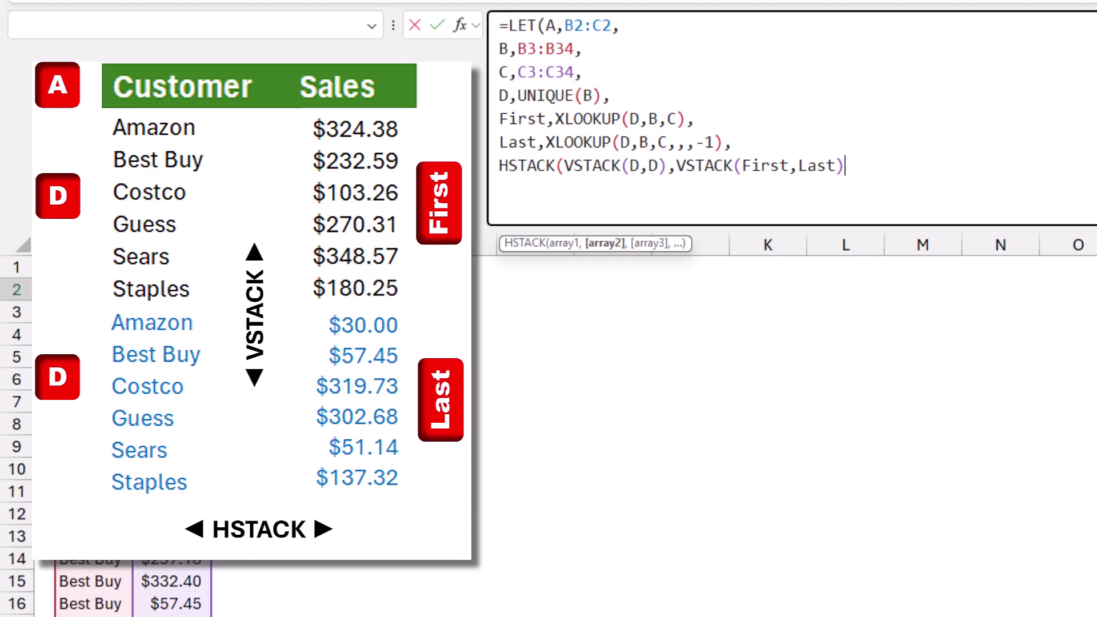
pyautogui.write(')')
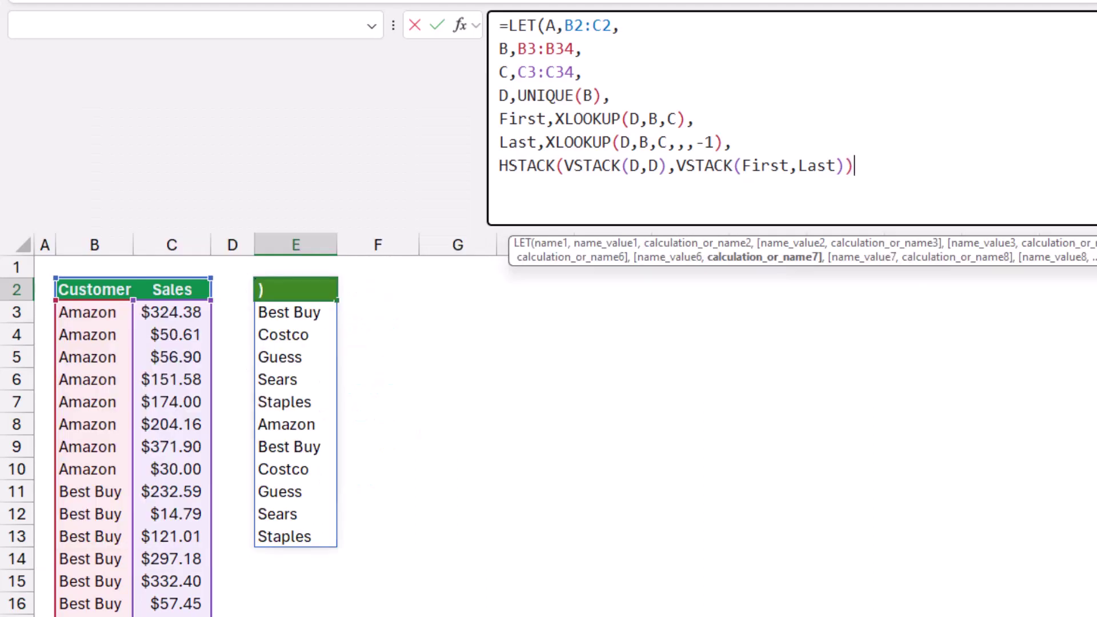
pyautogui.press('Return')
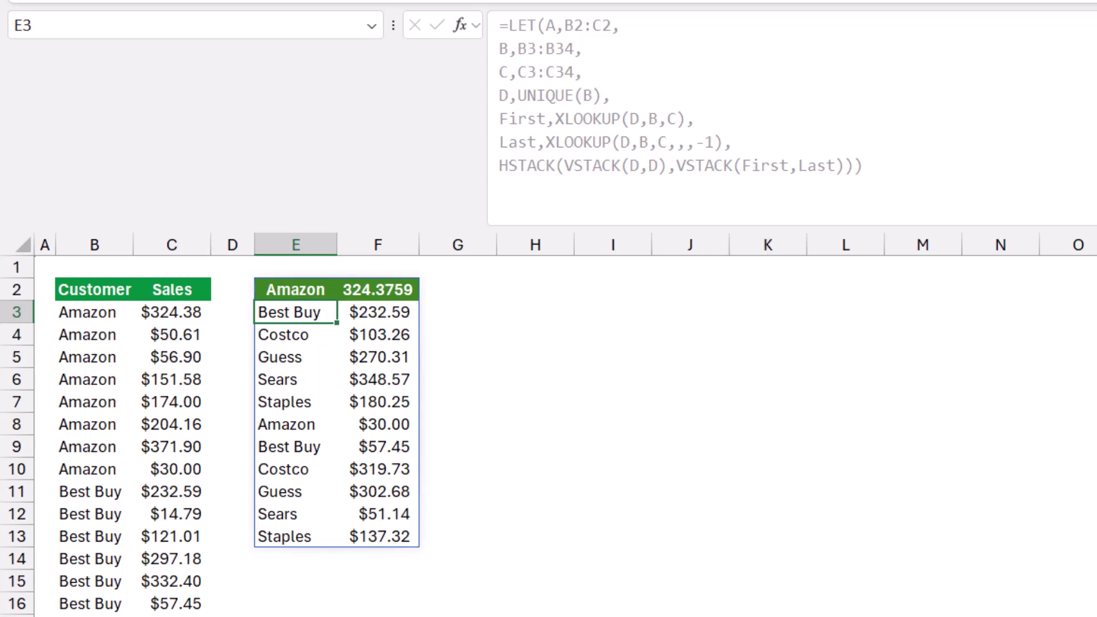
# - Wrap the HSTACK result in SORT so customers and their sales list alphabetically
pyautogui.click(295, 290)
pyautogui.click(500, 166)
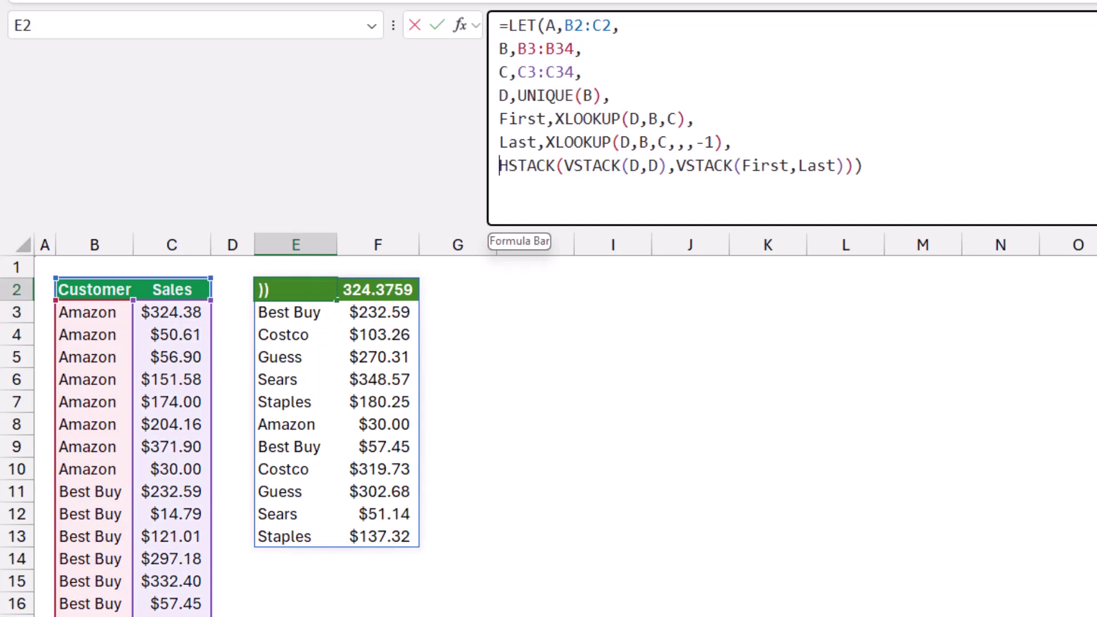
pyautogui.write('Sort')
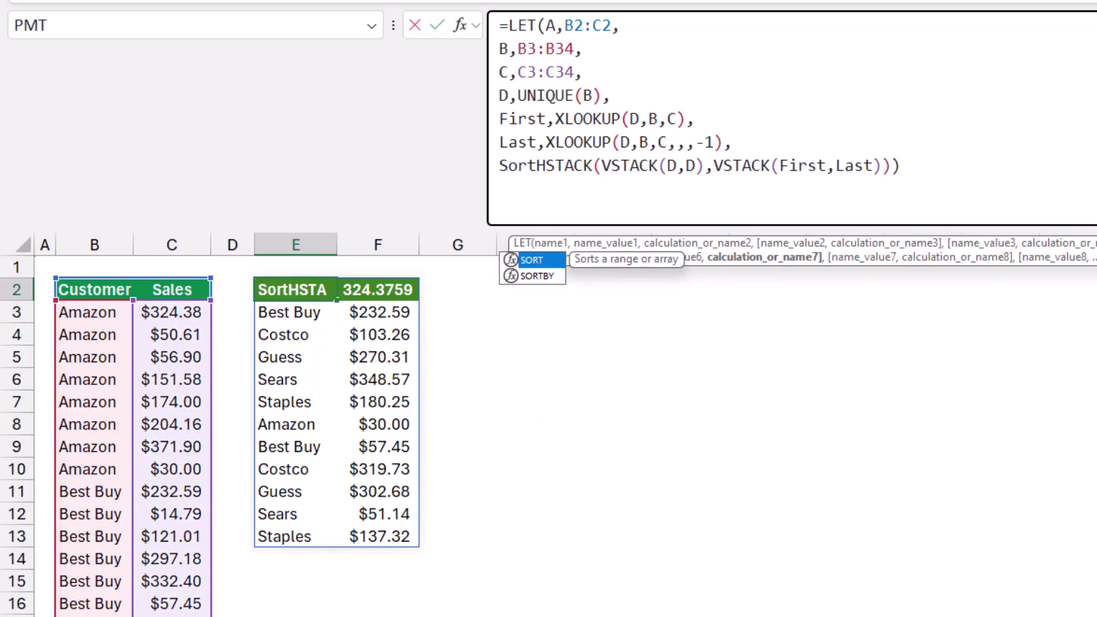
pyautogui.press('Tab')
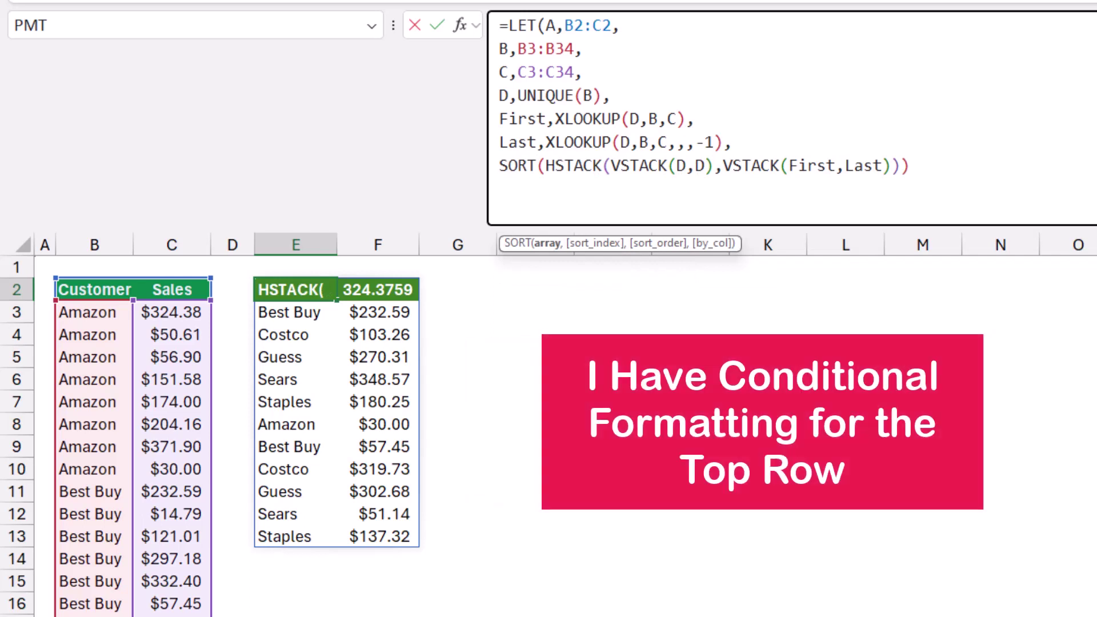
pyautogui.click(911, 166)
pyautogui.write(')')
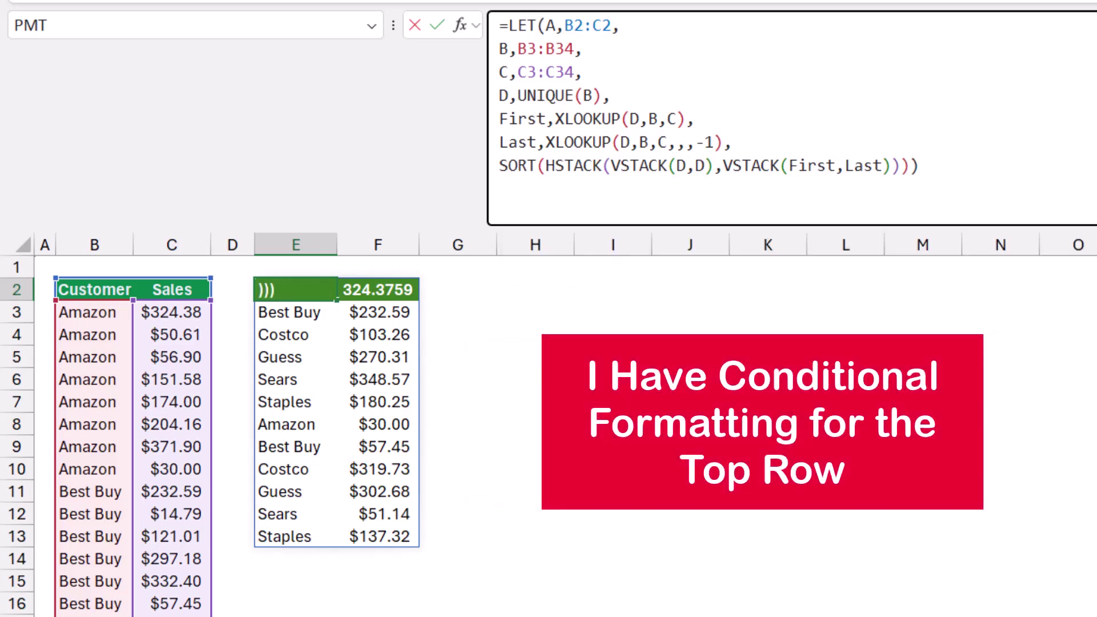
pyautogui.press('Return')
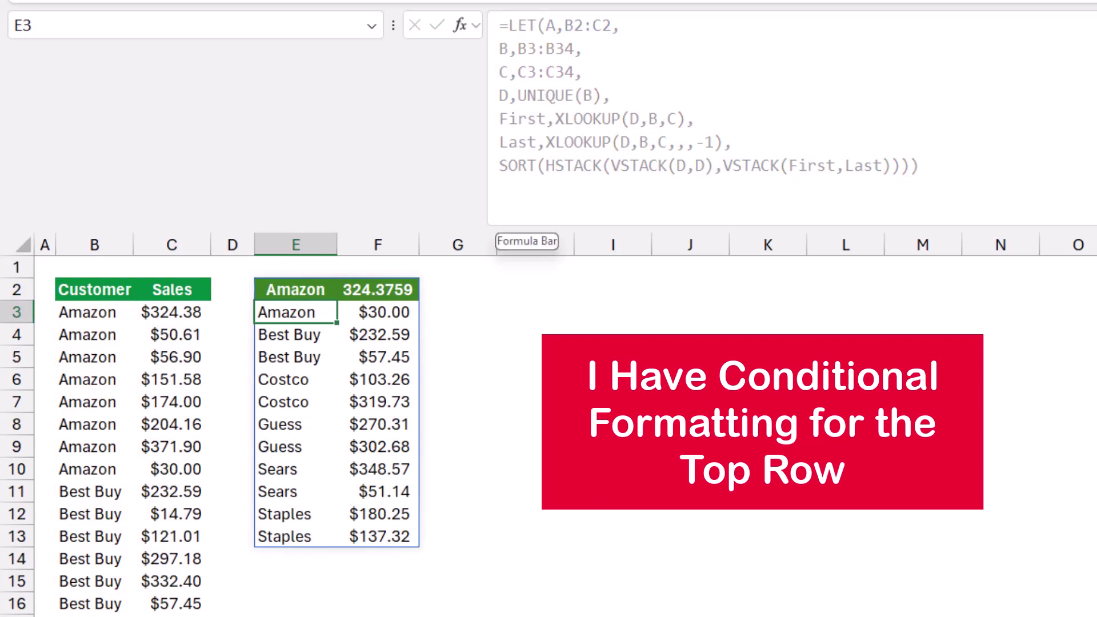
pyautogui.click(296, 290)
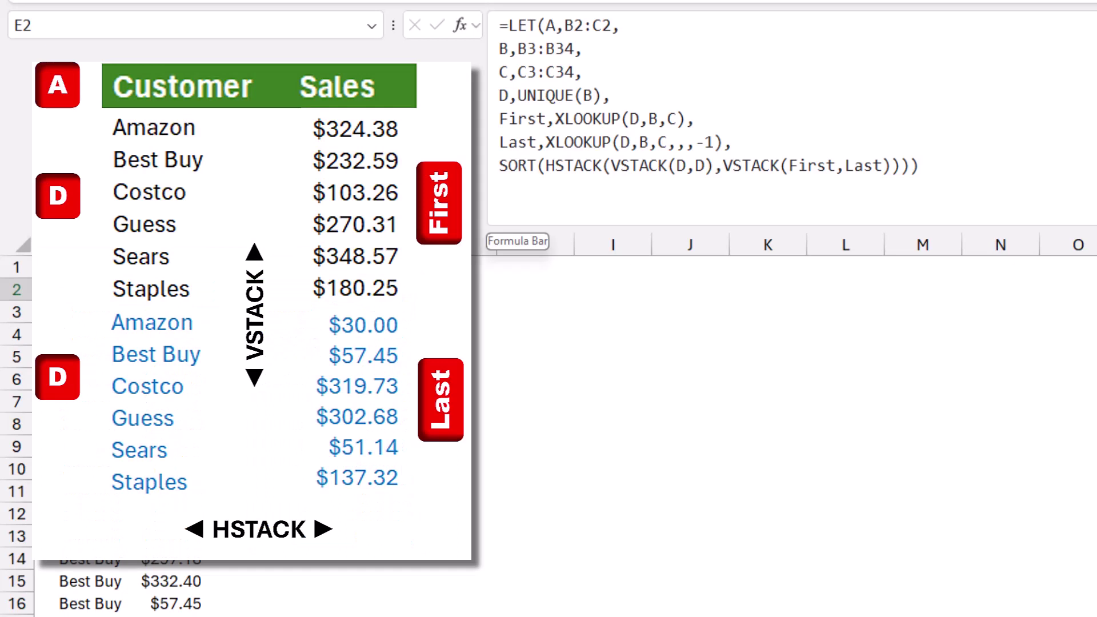
# - Wrap the SORT part in VSTACK(A, …) to put the Customer/Sales header on top
pyautogui.click(500, 166)
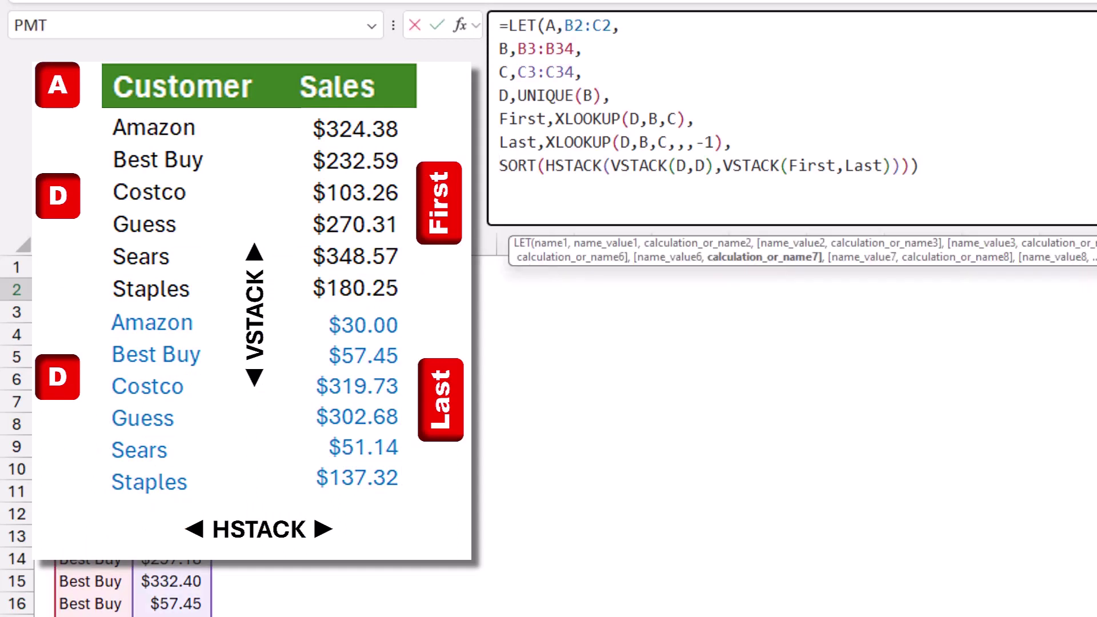
pyautogui.write('Vstac')
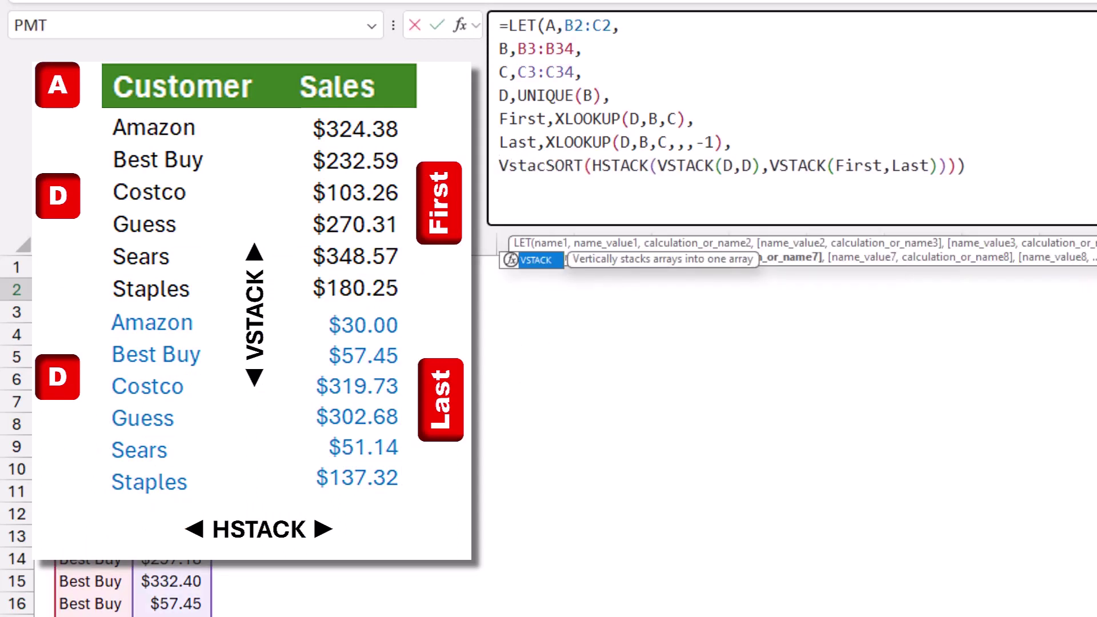
pyautogui.press('Tab')
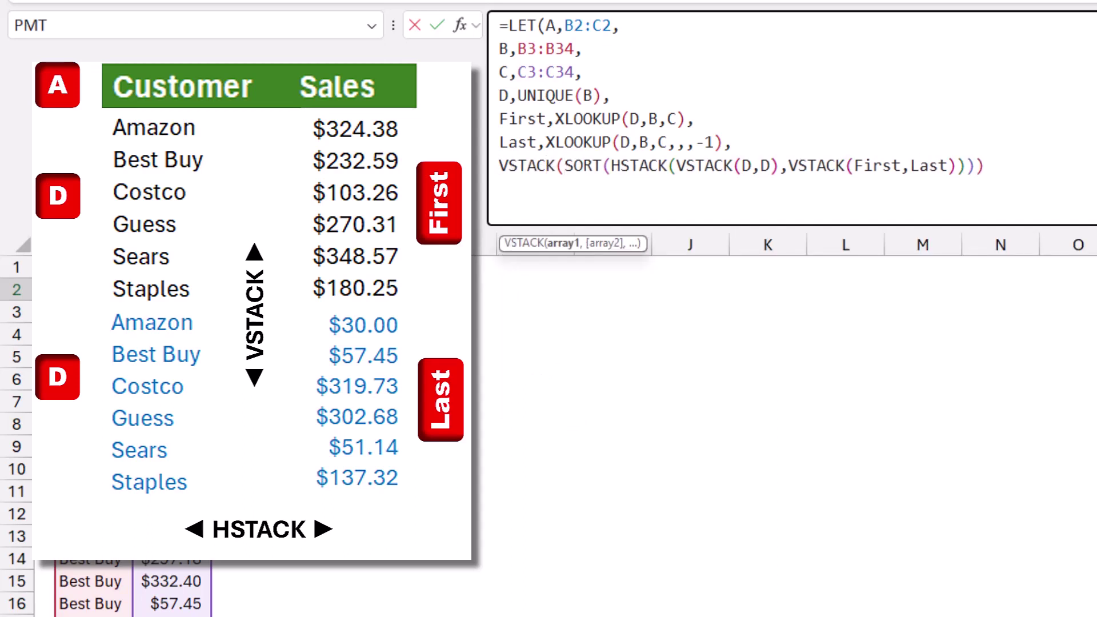
pyautogui.write('A')
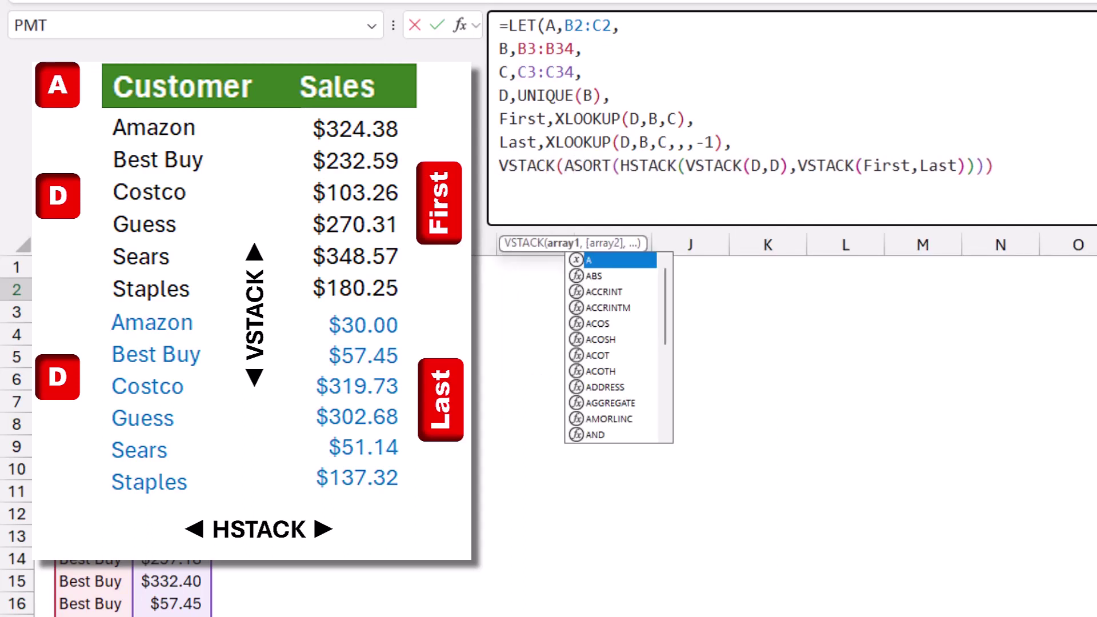
pyautogui.write(',SORT(')
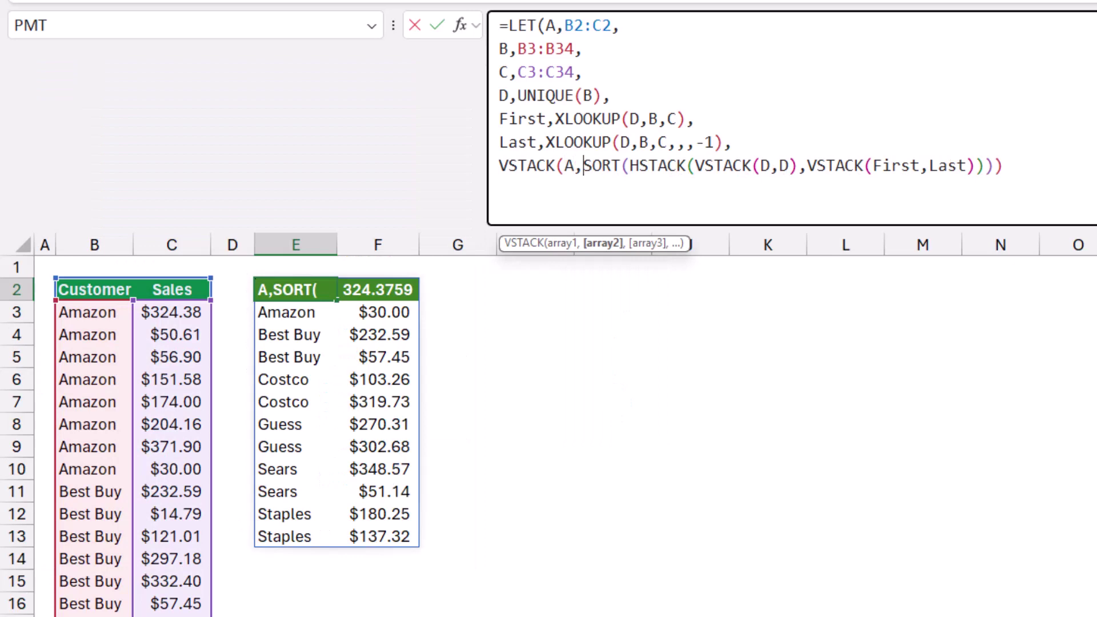
pyautogui.press('End')
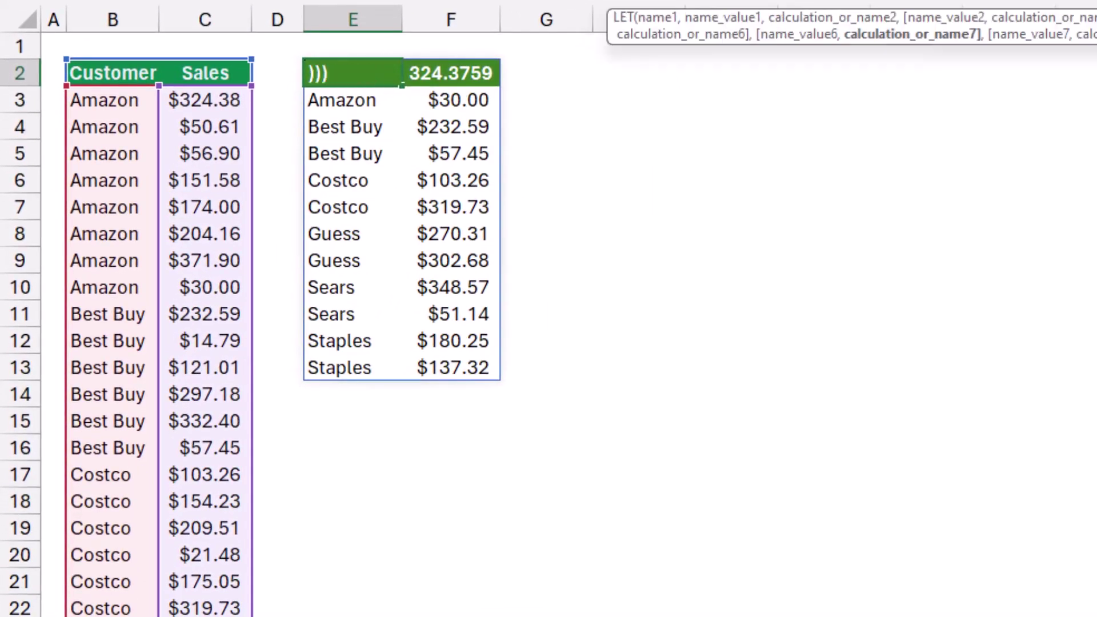
pyautogui.write(')')
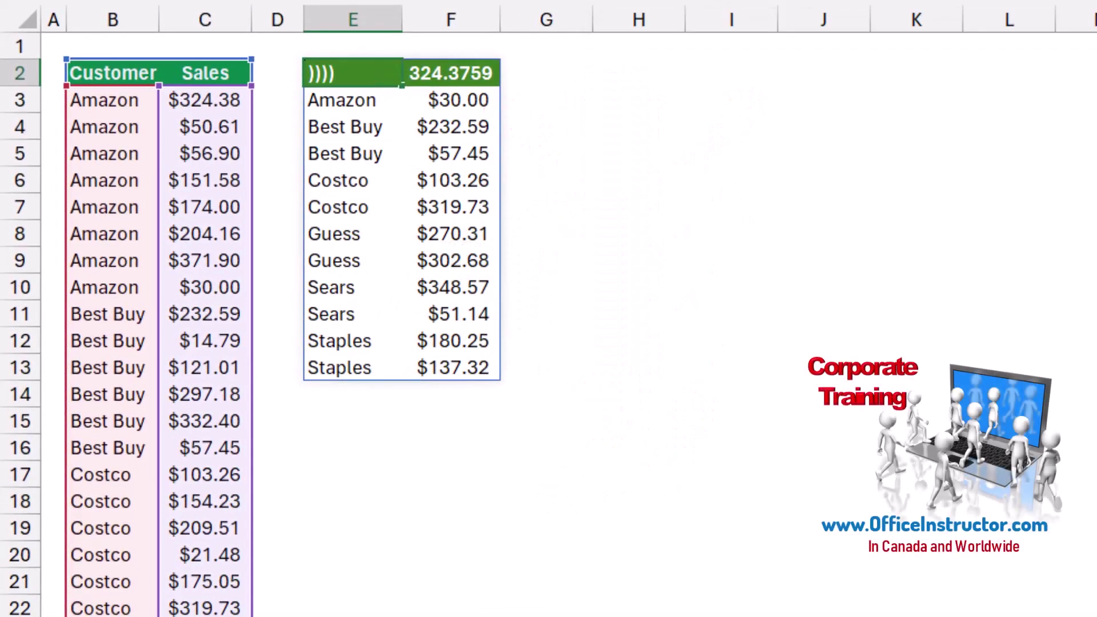